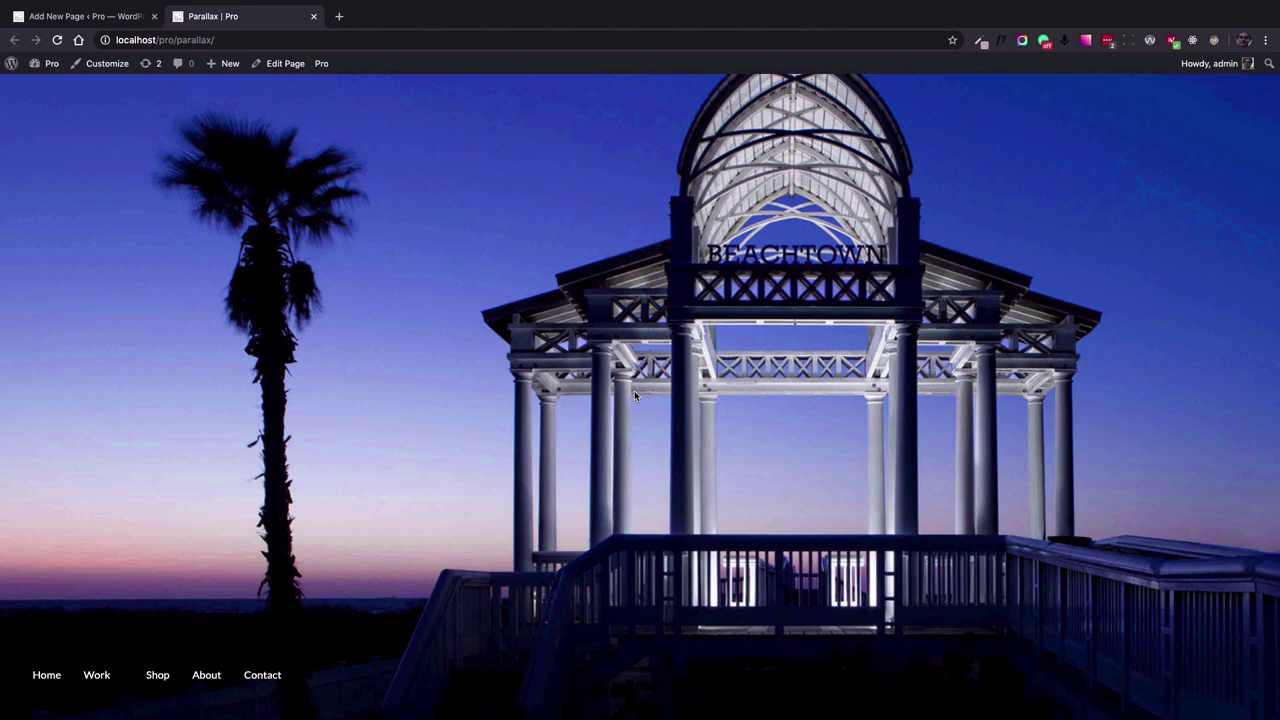
Scroll through the finished Parallax example page to review its skyline slideshow header and sections.
{"action": "scroll", "coordinate": [675, 314], "scroll_direction": "down", "scroll_amount": 3}
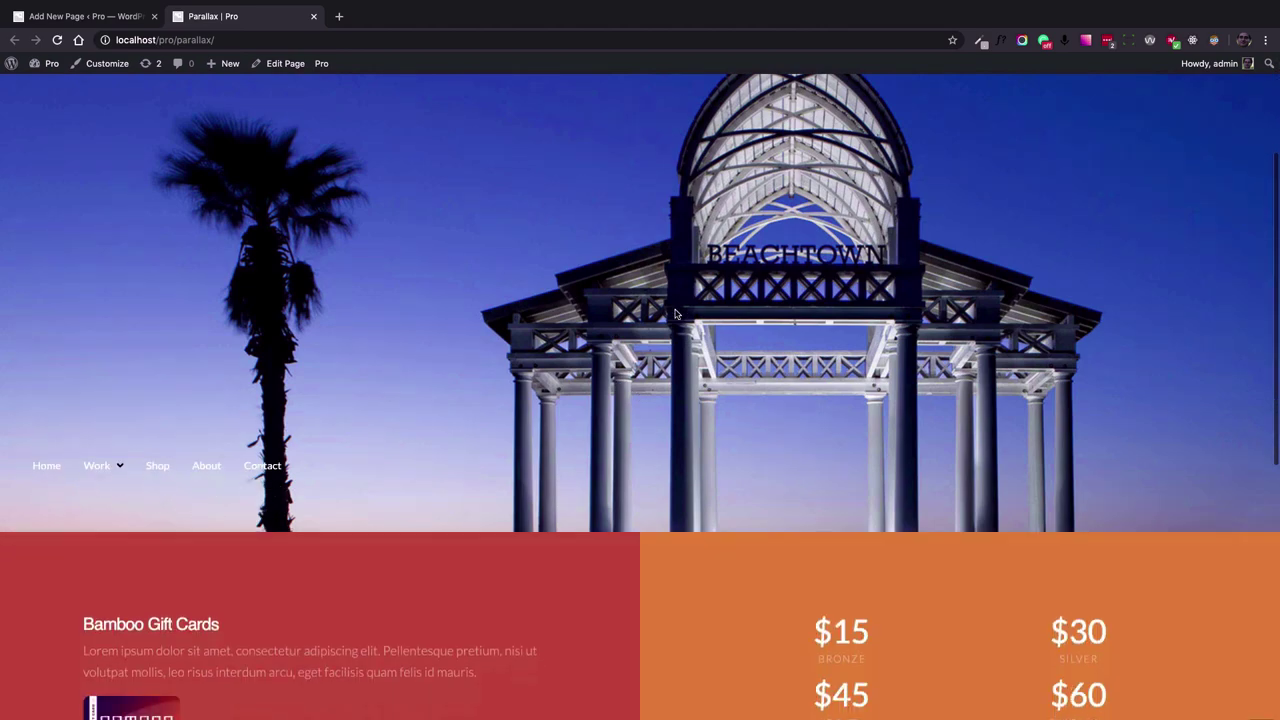
{"action": "scroll", "coordinate": [675, 314], "scroll_direction": "down", "scroll_amount": 1}
{"action": "scroll", "coordinate": [675, 314], "scroll_direction": "down", "scroll_amount": 2}
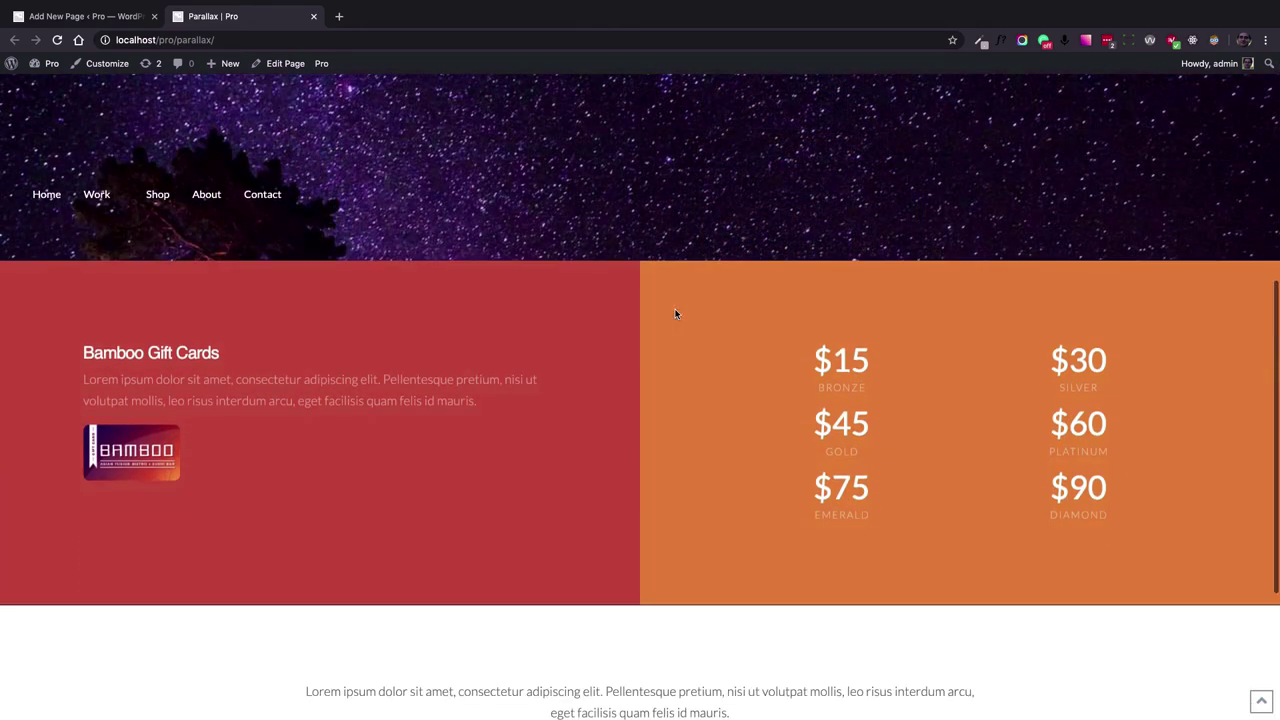
{"action": "scroll", "coordinate": [675, 314], "scroll_direction": "up", "scroll_amount": 1}
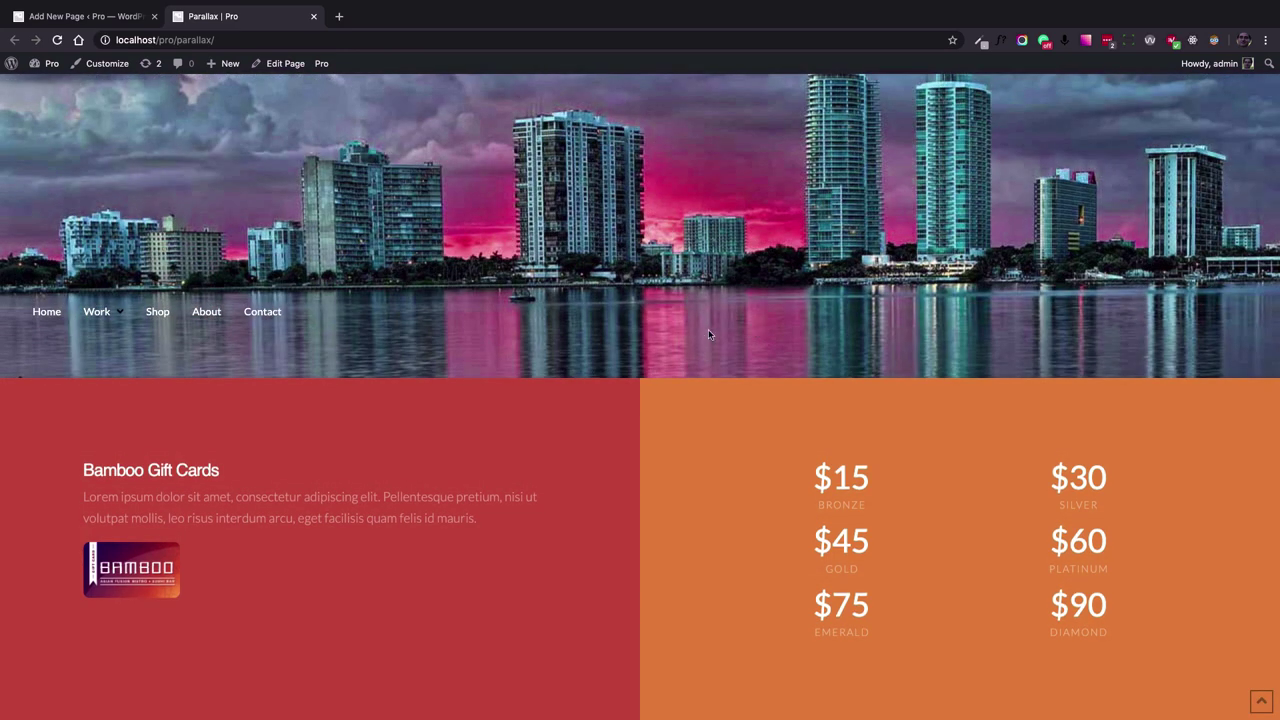
{"action": "scroll", "coordinate": [700, 334], "scroll_direction": "up", "scroll_amount": 2}
{"action": "scroll", "coordinate": [700, 334], "scroll_direction": "down", "scroll_amount": 2}
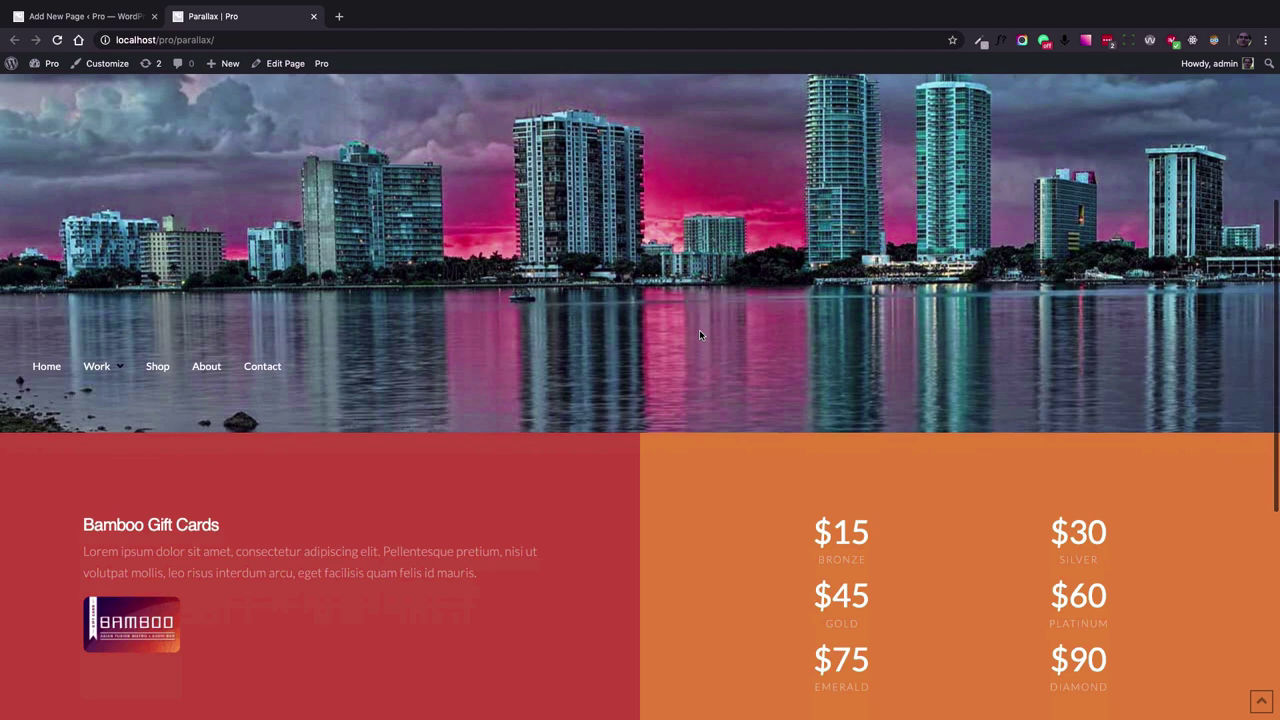
{"action": "scroll", "coordinate": [700, 334], "scroll_direction": "down", "scroll_amount": 2}
{"action": "scroll", "coordinate": [700, 334], "scroll_direction": "down", "scroll_amount": 2}
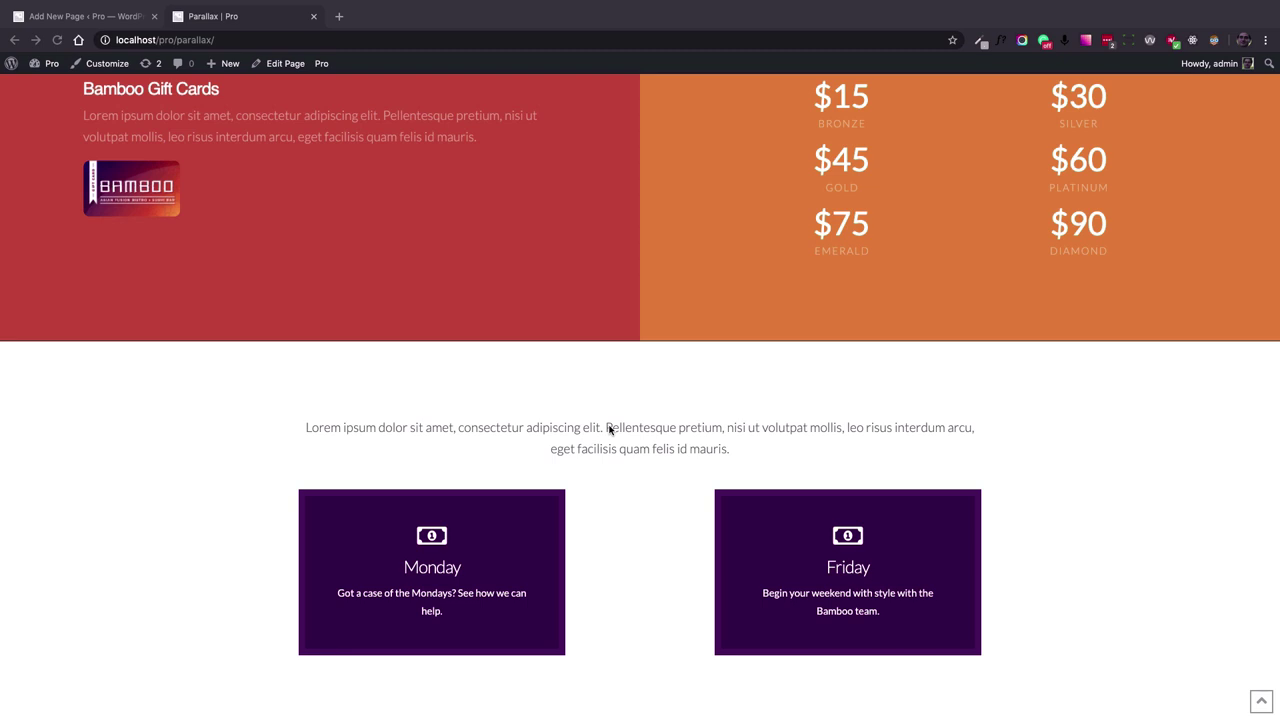
Back in the new page editor, enter the title 'Parallax Background'.
{"action": "left_click", "coordinate": [116, 18]}
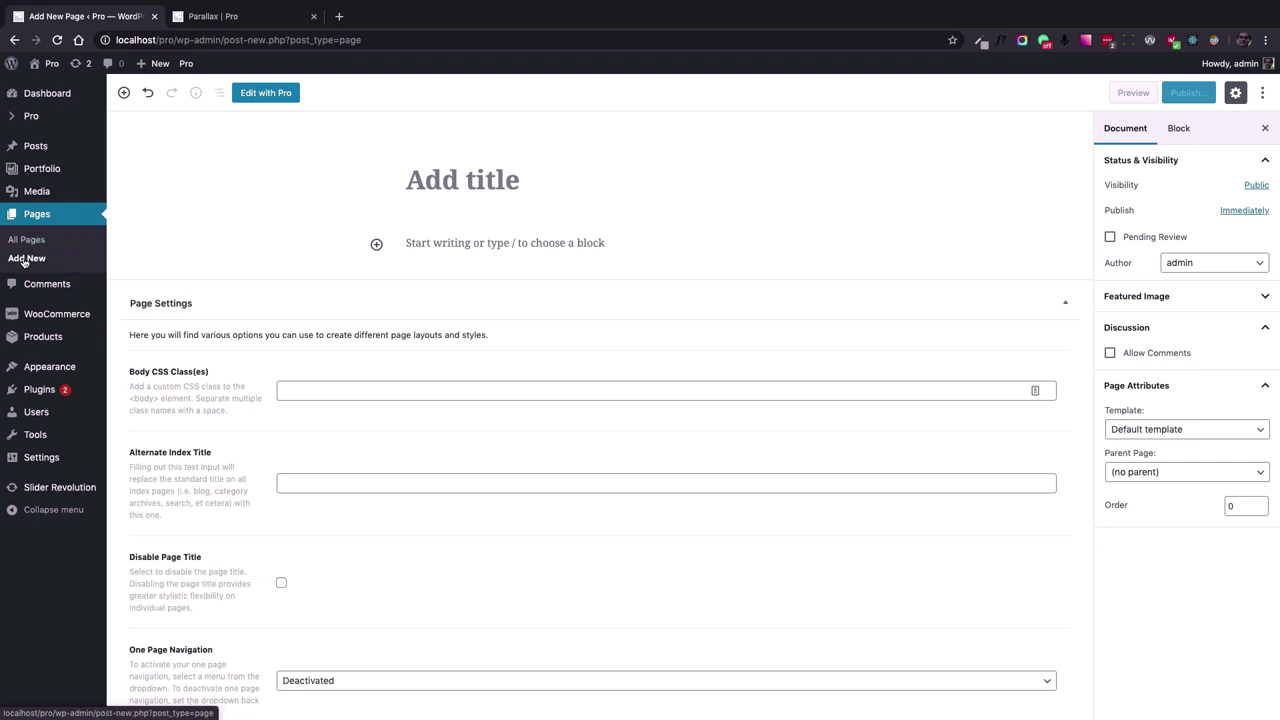
{"action": "left_click", "coordinate": [480, 175]}
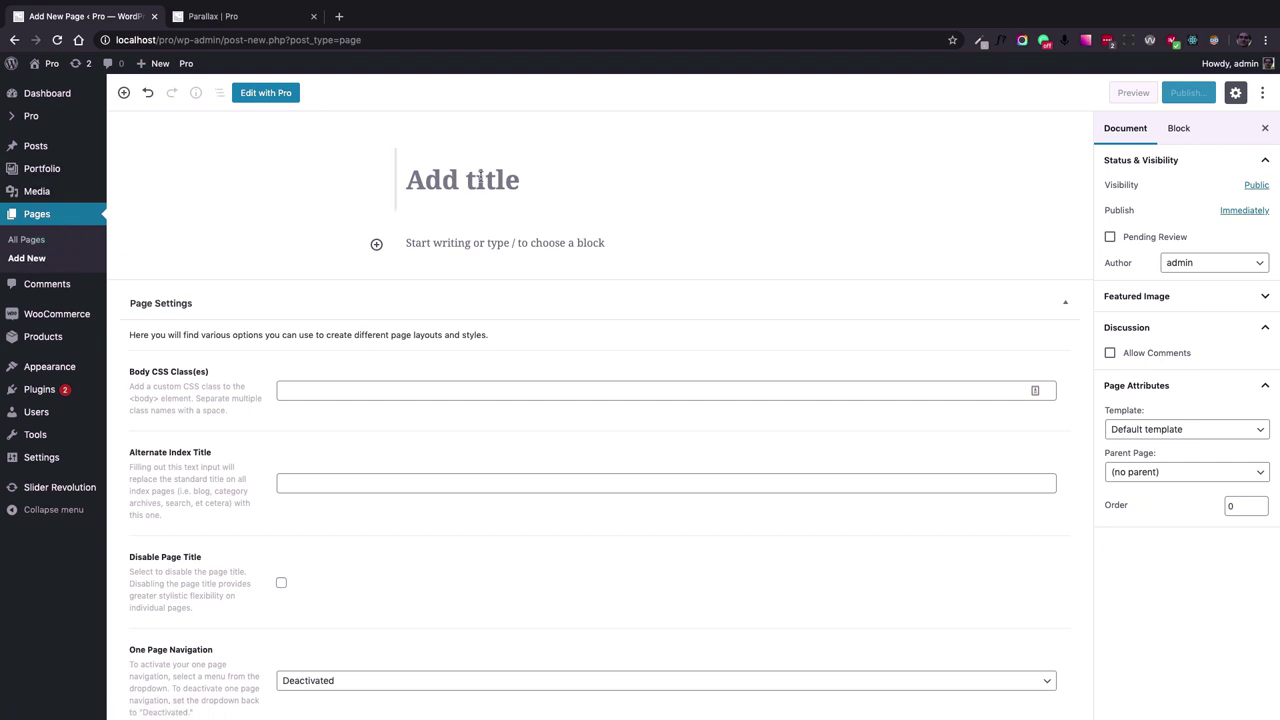
{"action": "left_click", "coordinate": [480, 177]}
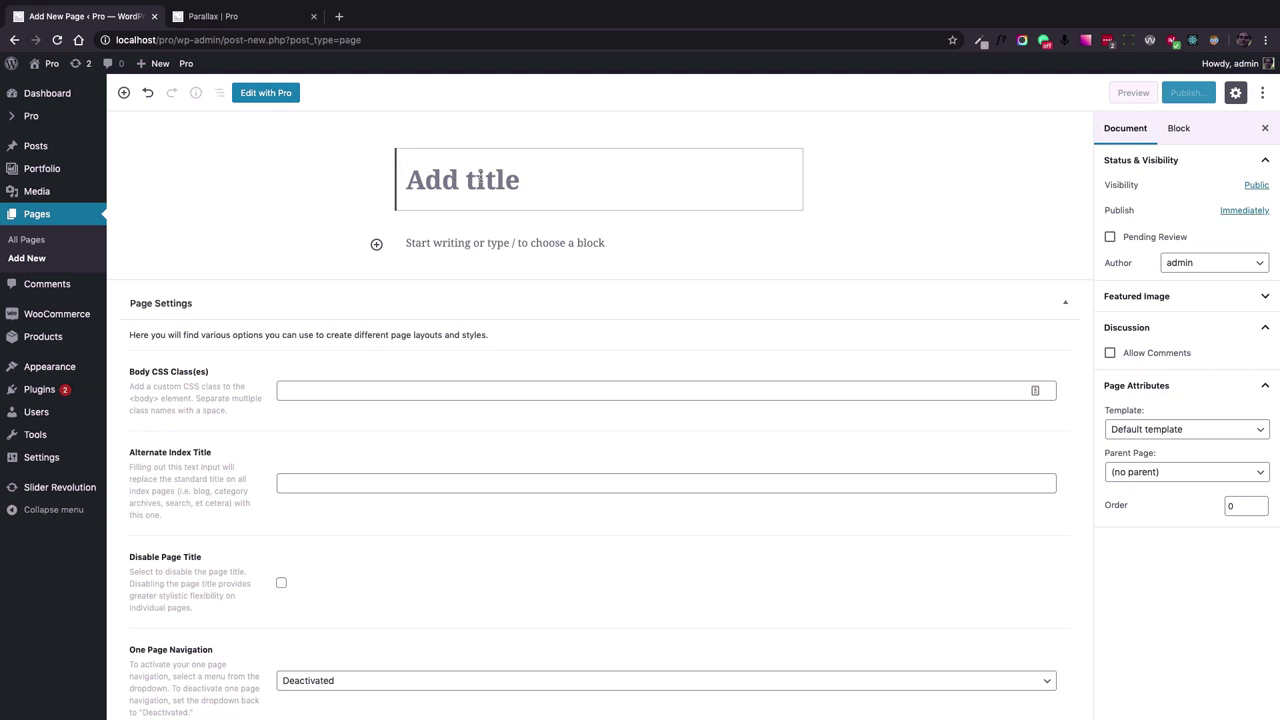
{"action": "type", "text": "Parallax Ba"}
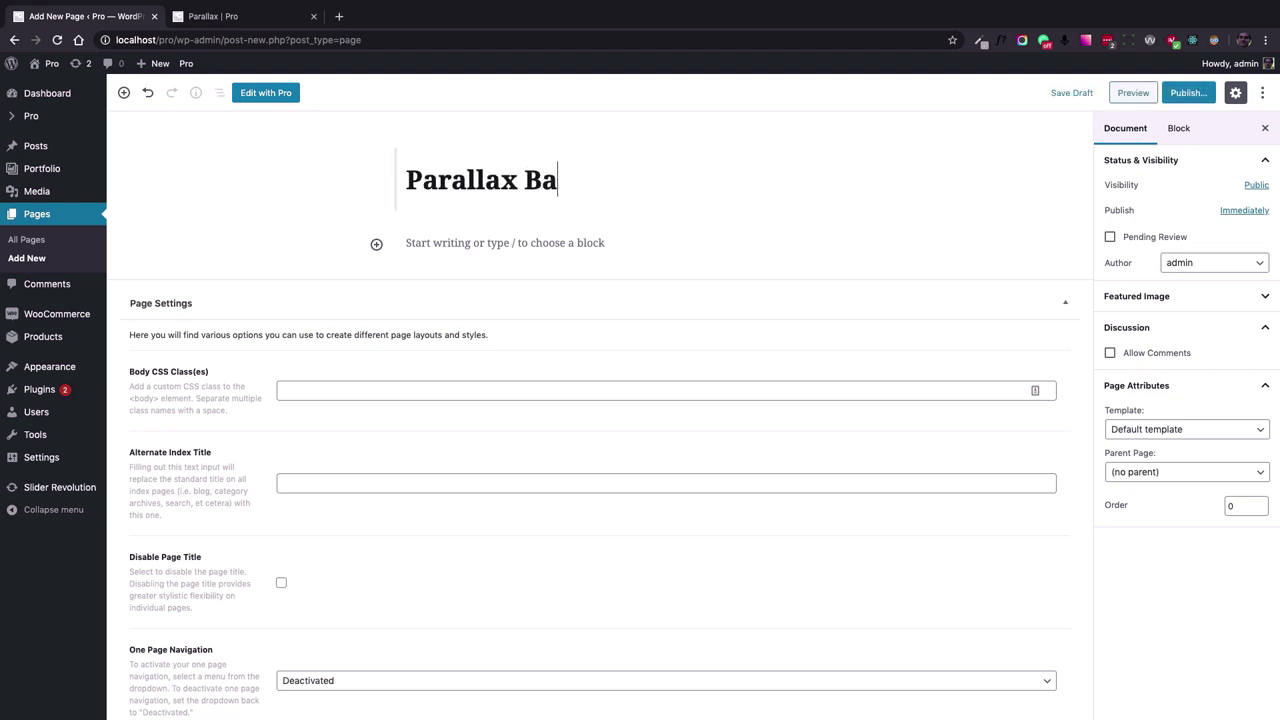
{"action": "type", "text": "ckground"}
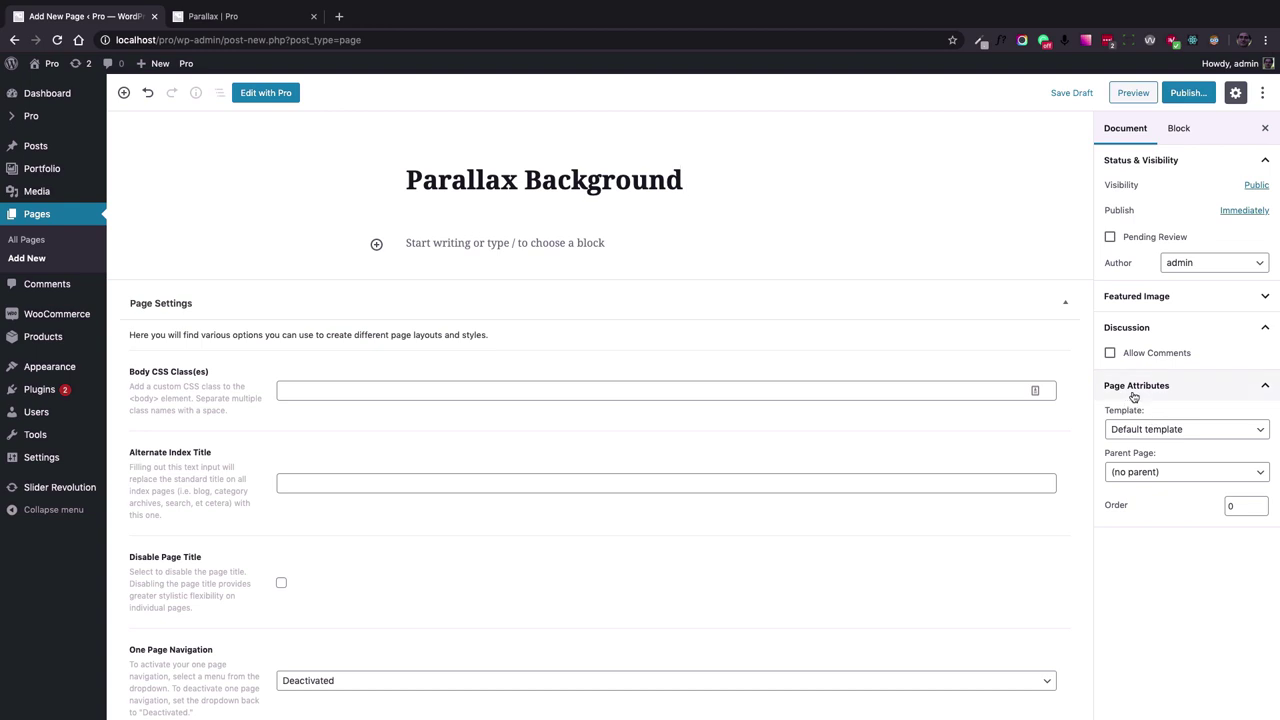
Choose the 'Blank - No Container | Header, No Footer' page template.
{"action": "left_click", "coordinate": [1215, 432]}
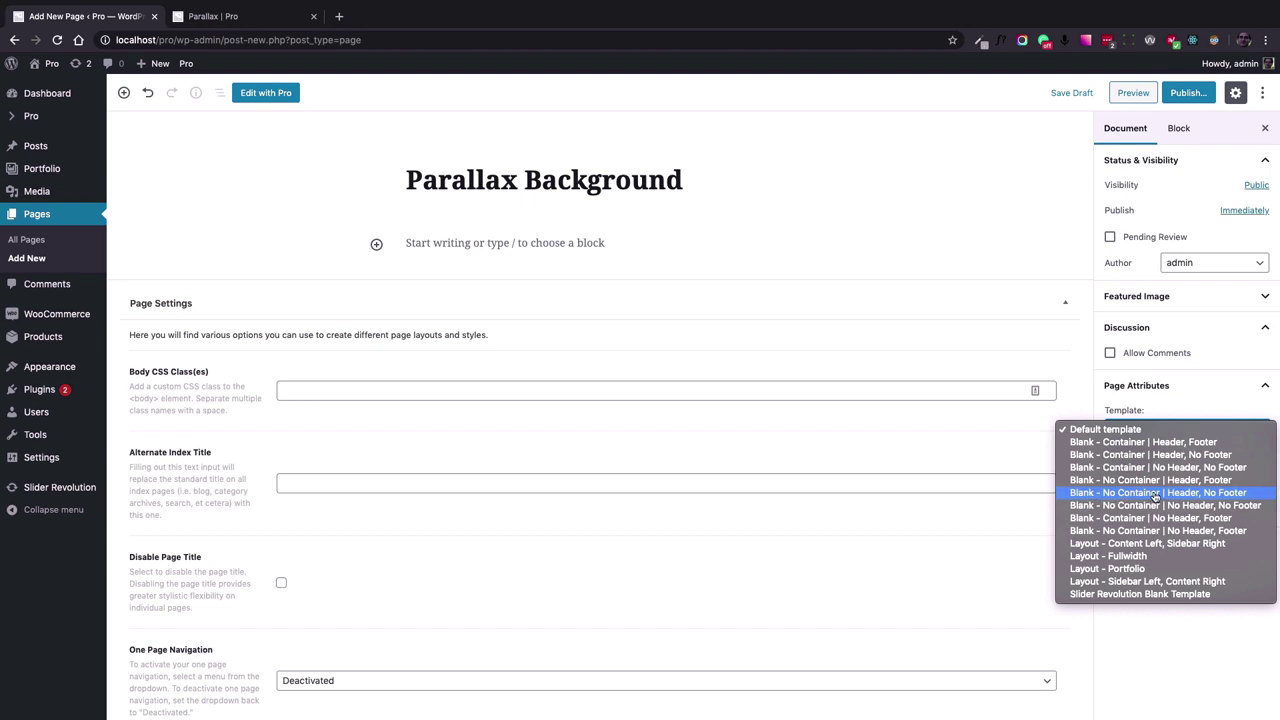
{"action": "left_click", "coordinate": [1155, 493]}
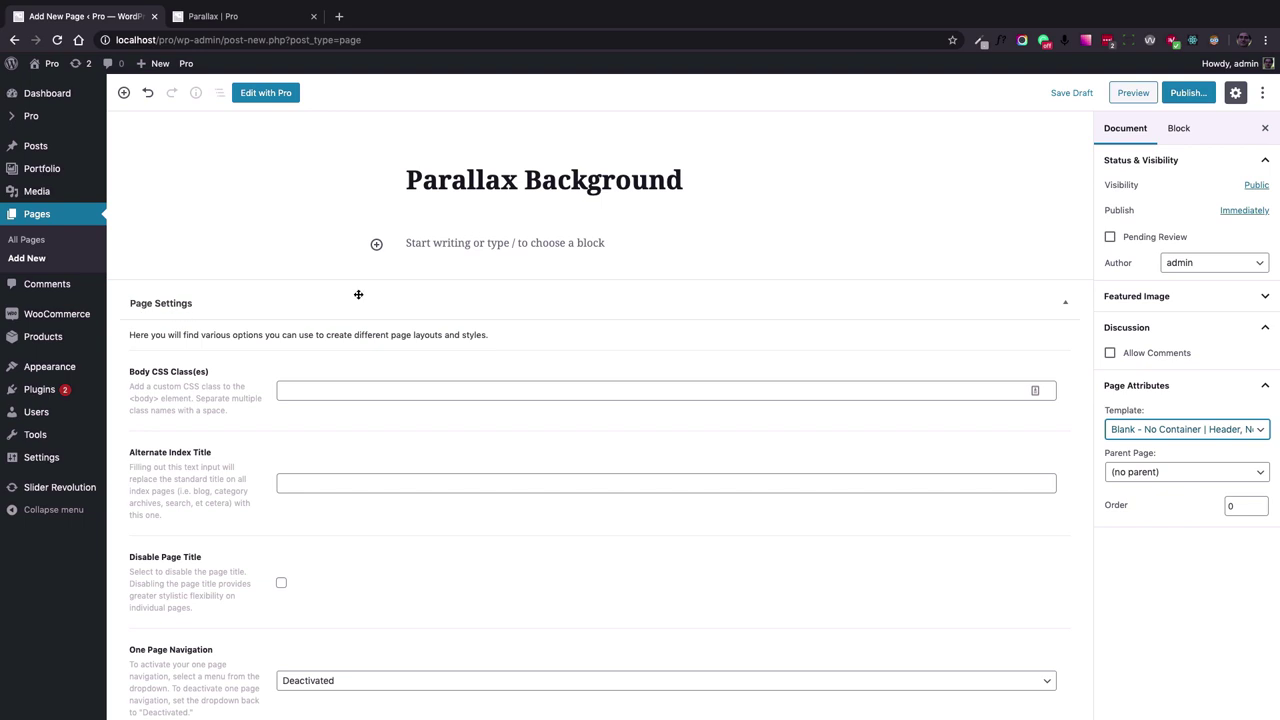
Select the bridge, Miami sunset, ocean rocks and beach-town gazebo photos as background images.
{"action": "scroll", "coordinate": [523, 338], "scroll_direction": "down", "scroll_amount": 5}
{"action": "scroll", "coordinate": [523, 339], "scroll_direction": "down", "scroll_amount": 1}
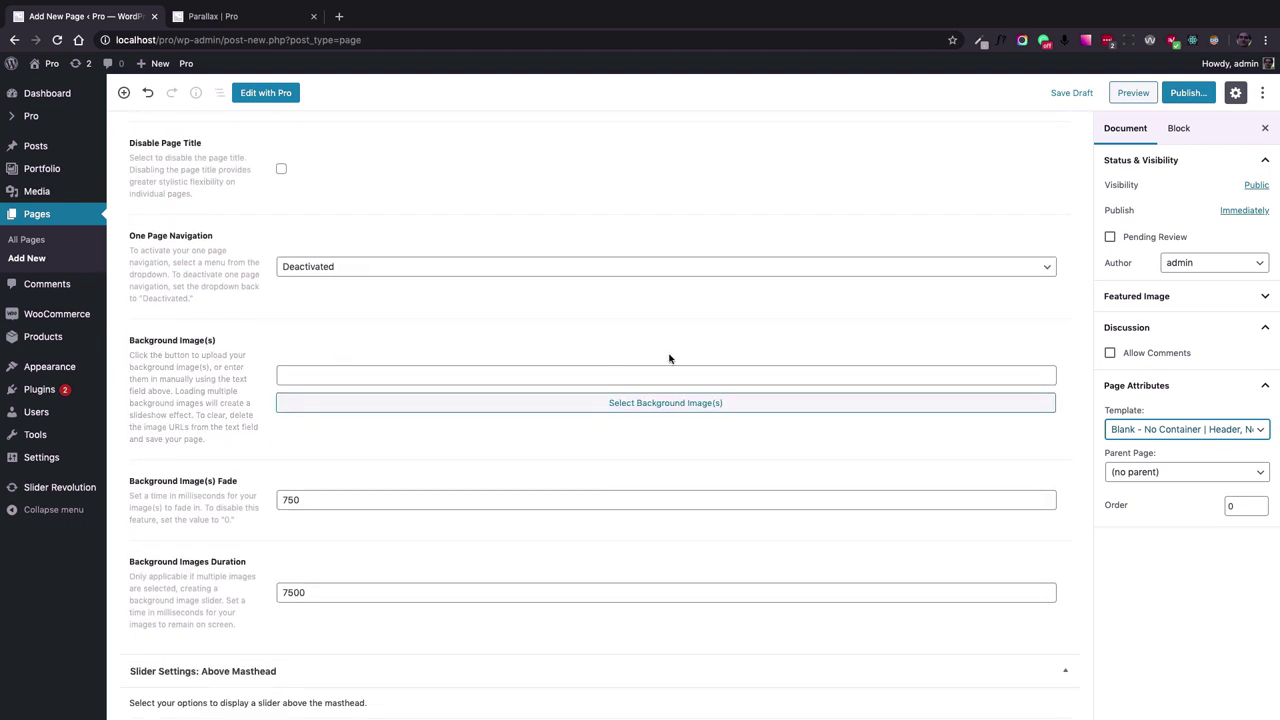
{"action": "left_click", "coordinate": [686, 407]}
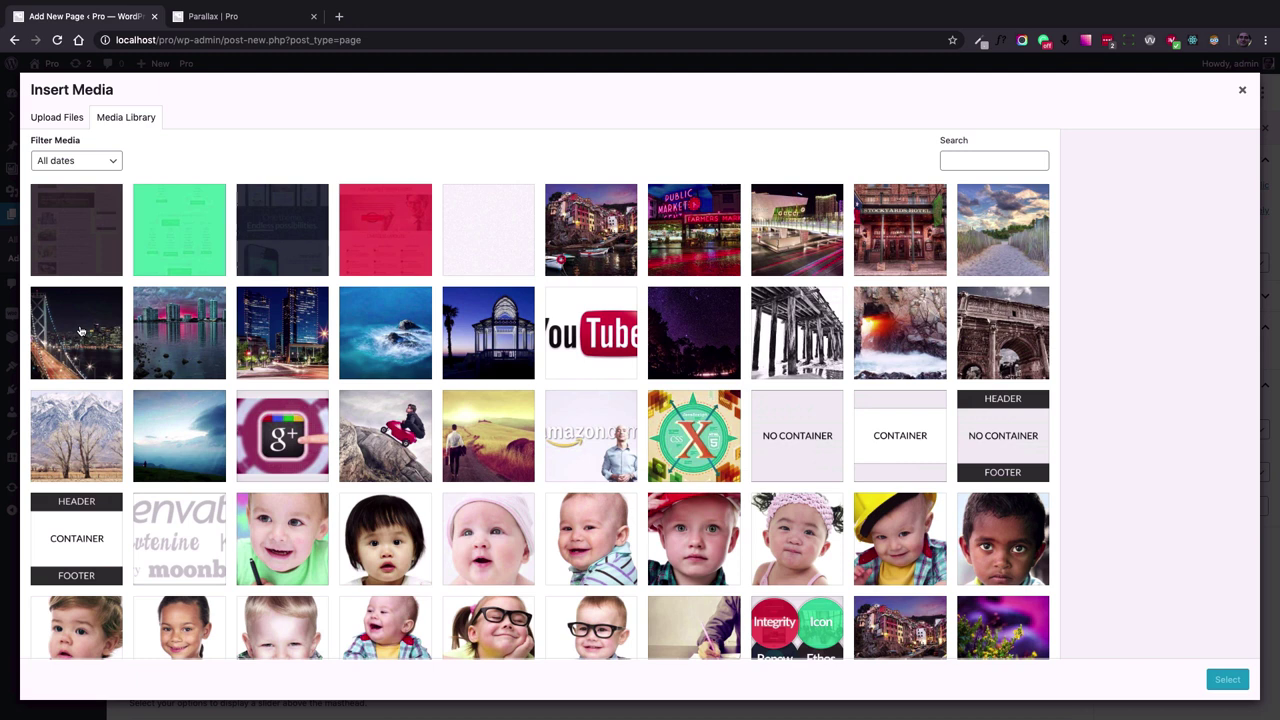
{"action": "left_click", "coordinate": [81, 331]}
{"action": "left_click", "coordinate": [212, 347]}
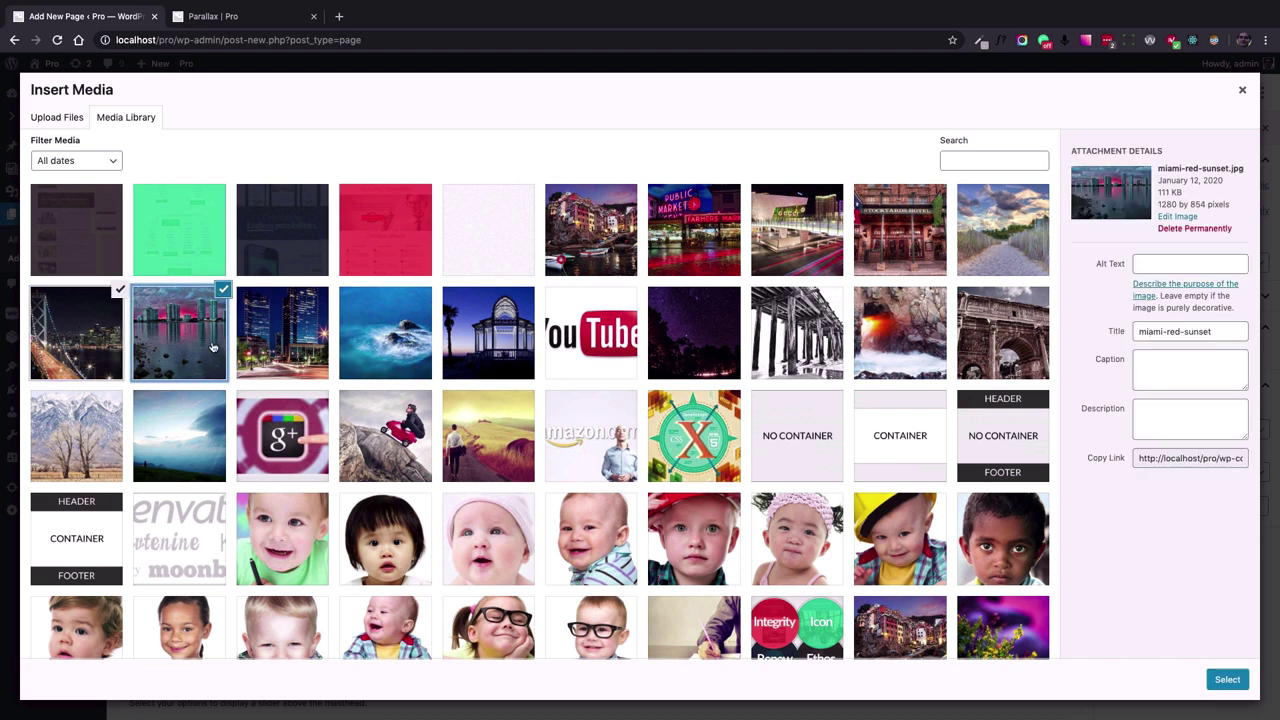
{"action": "left_click", "coordinate": [410, 336]}
{"action": "left_click", "coordinate": [530, 328]}
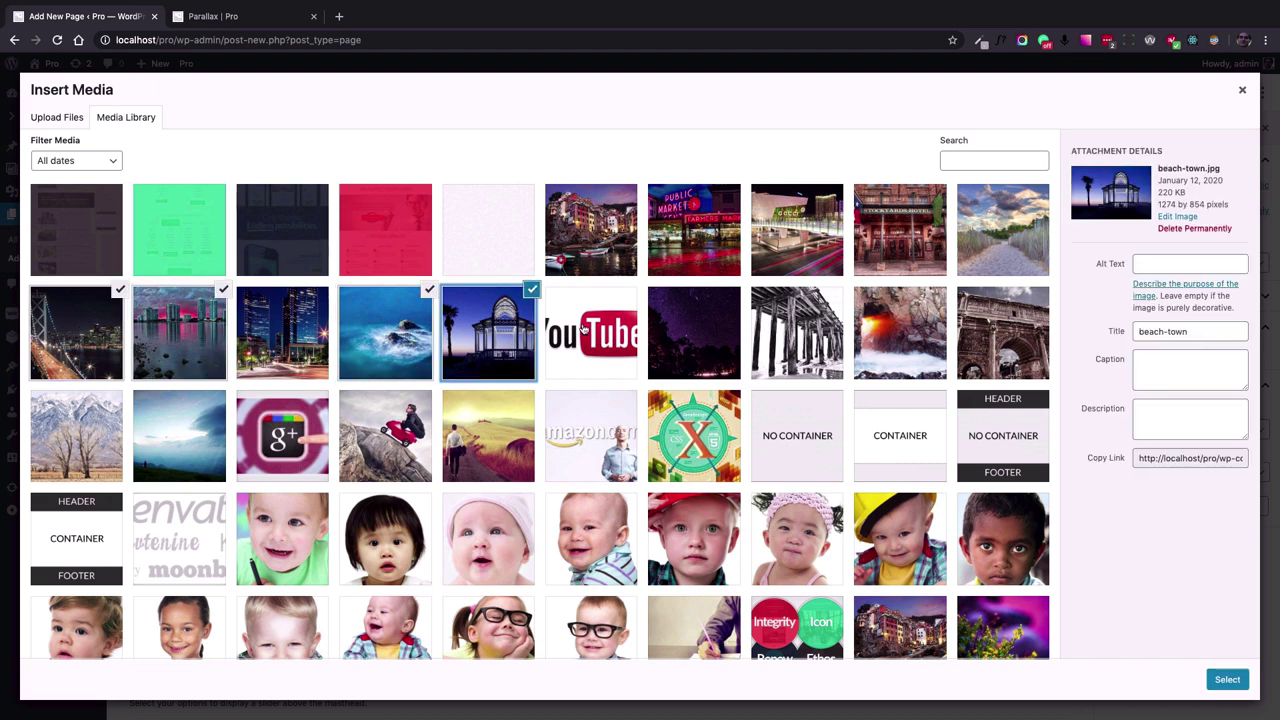
{"action": "left_click", "coordinate": [1225, 683]}
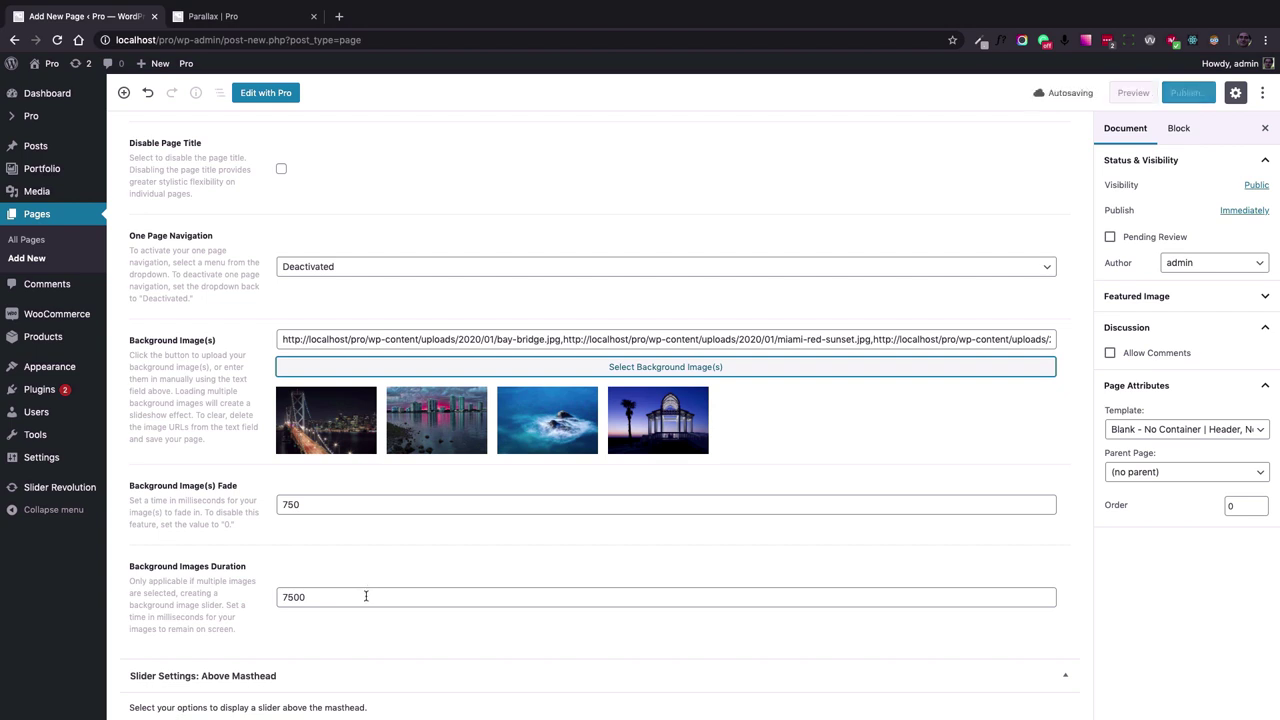
Change the background image duration from 7500 to 5000 ms.
{"action": "double_click", "coordinate": [366, 596]}
{"action": "type", "text": "50"}
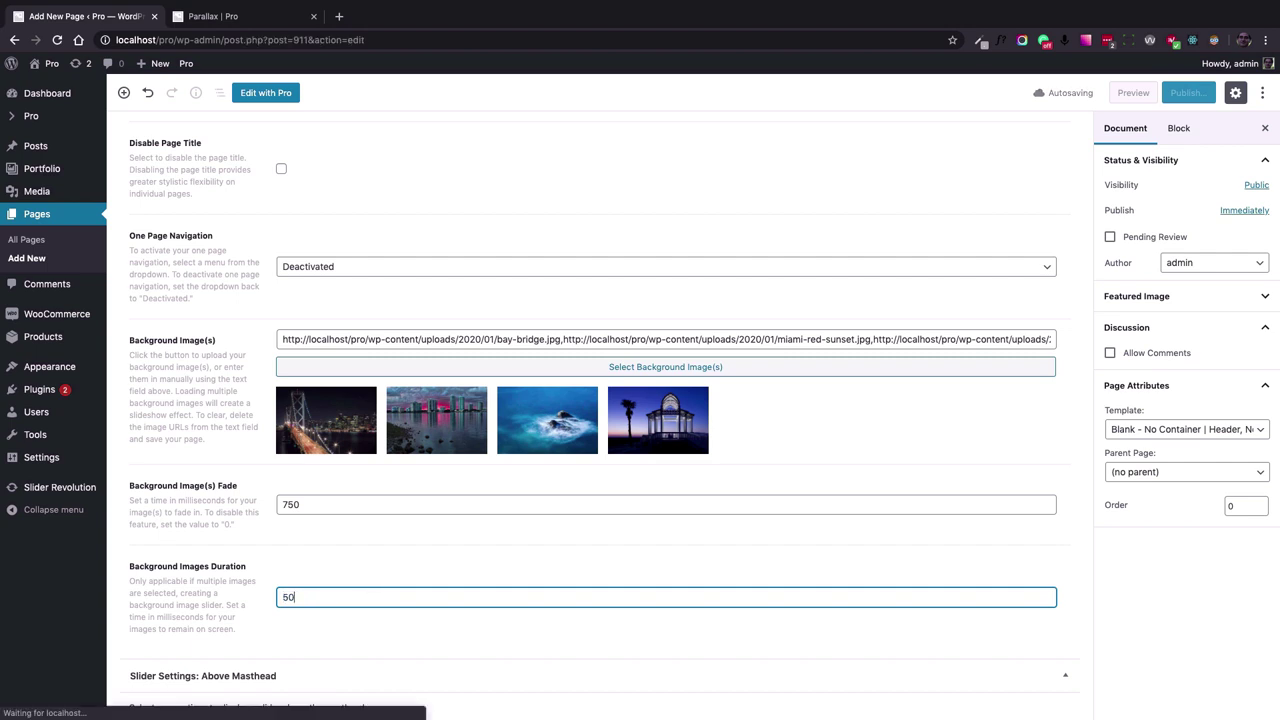
{"action": "type", "text": "00"}
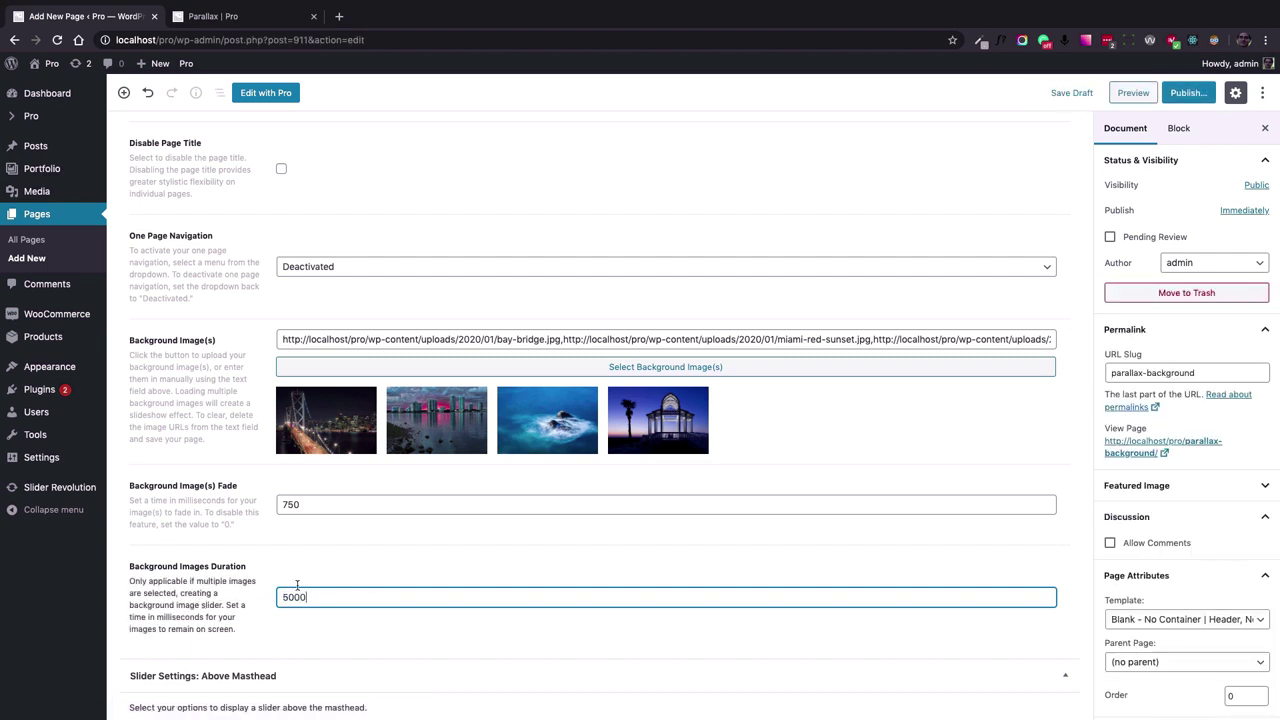
{"action": "left_click", "coordinate": [323, 577]}
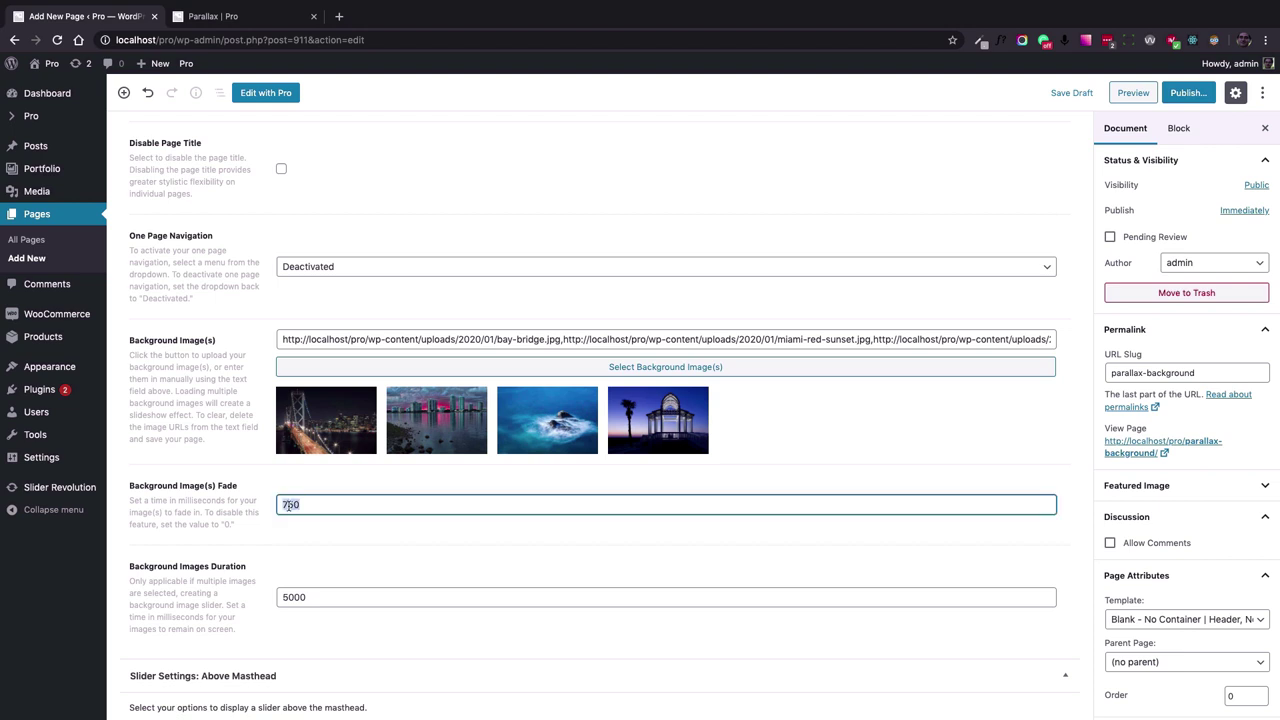
Leave the fade at 750 ms and publish the page.
{"action": "double_click", "coordinate": [288, 508]}
{"action": "left_click", "coordinate": [390, 549]}
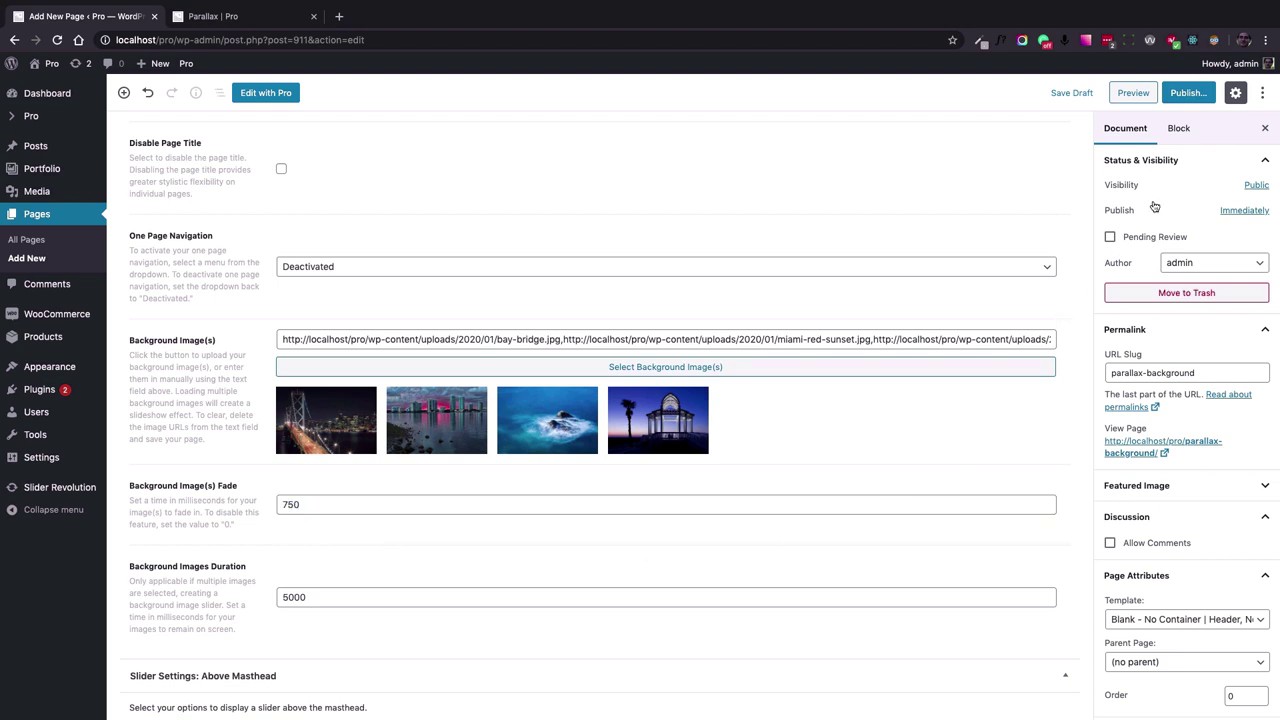
{"action": "left_click", "coordinate": [1189, 95]}
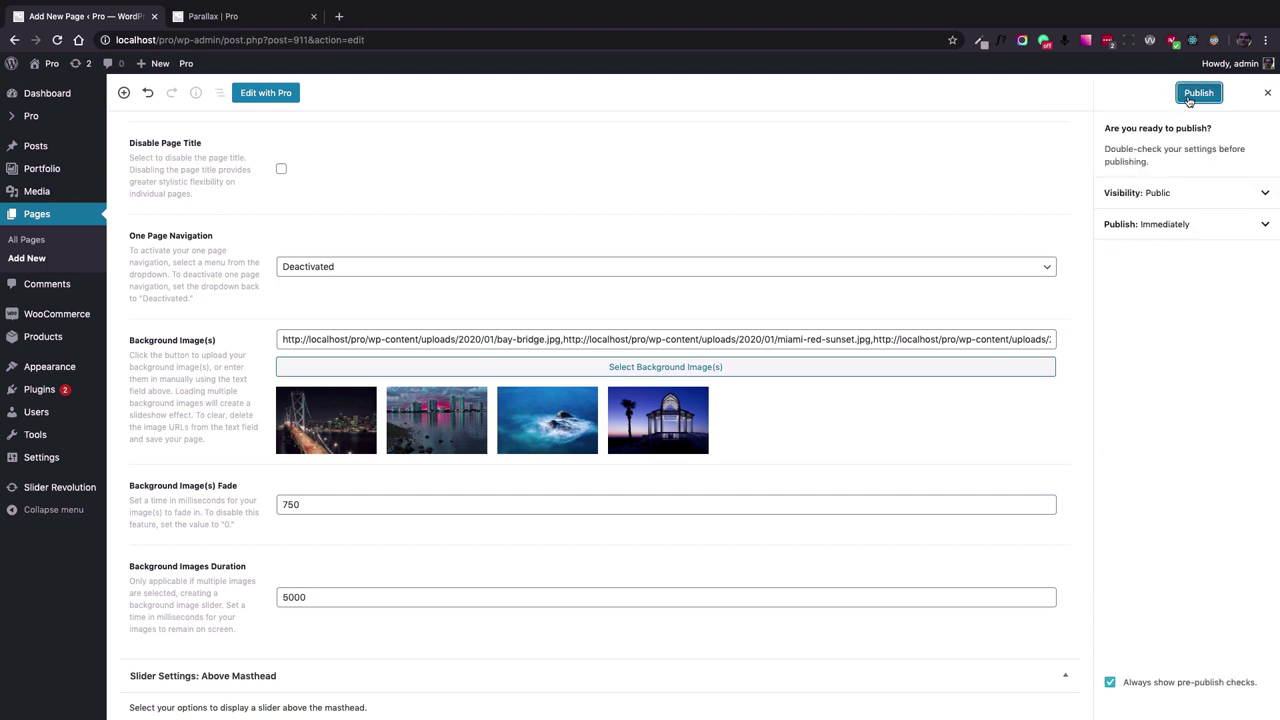
{"action": "left_click", "coordinate": [1189, 95]}
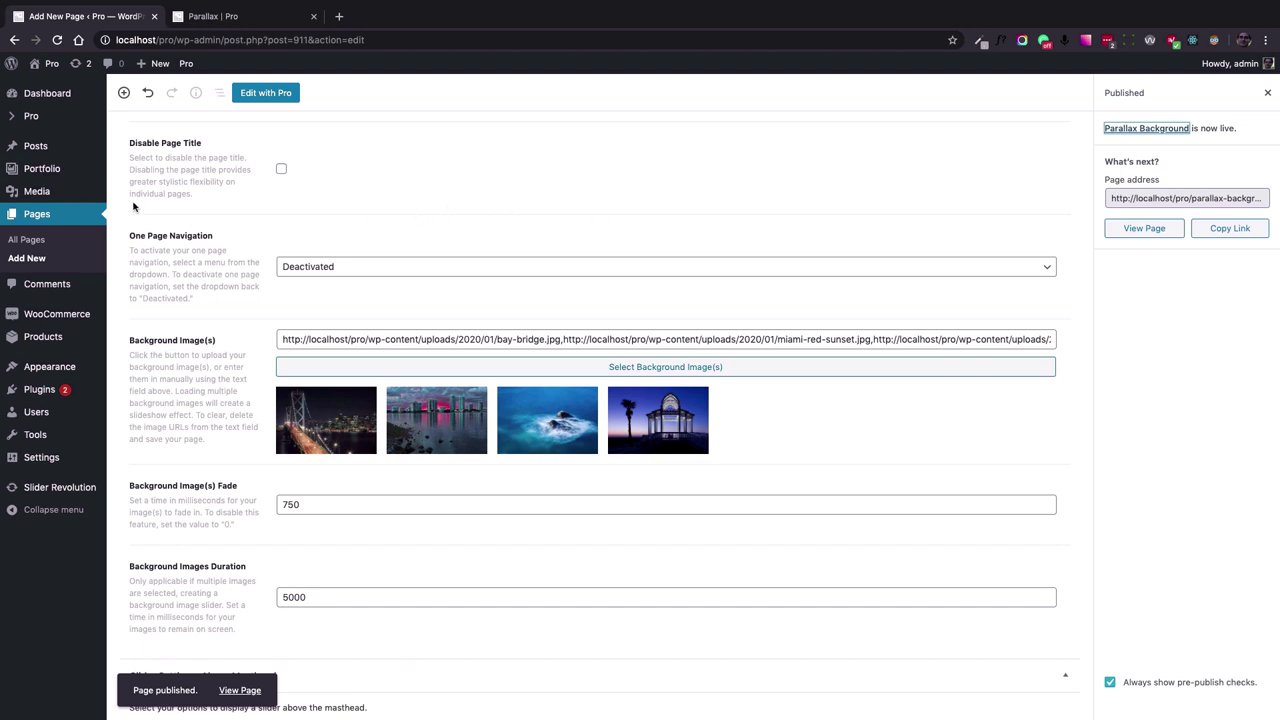
{"action": "mouse_move", "coordinate": [31, 116]}
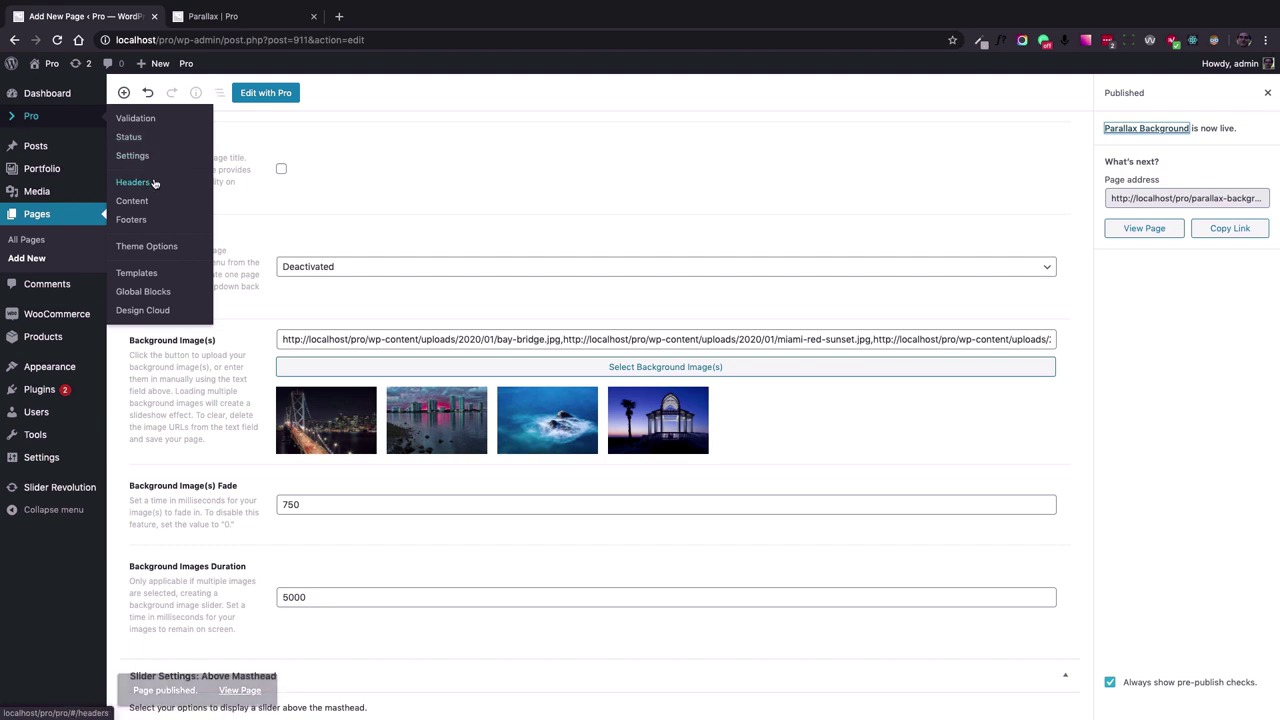
In Pro's Headers manager, type a name for a new blank header.
{"action": "left_click", "coordinate": [152, 186]}
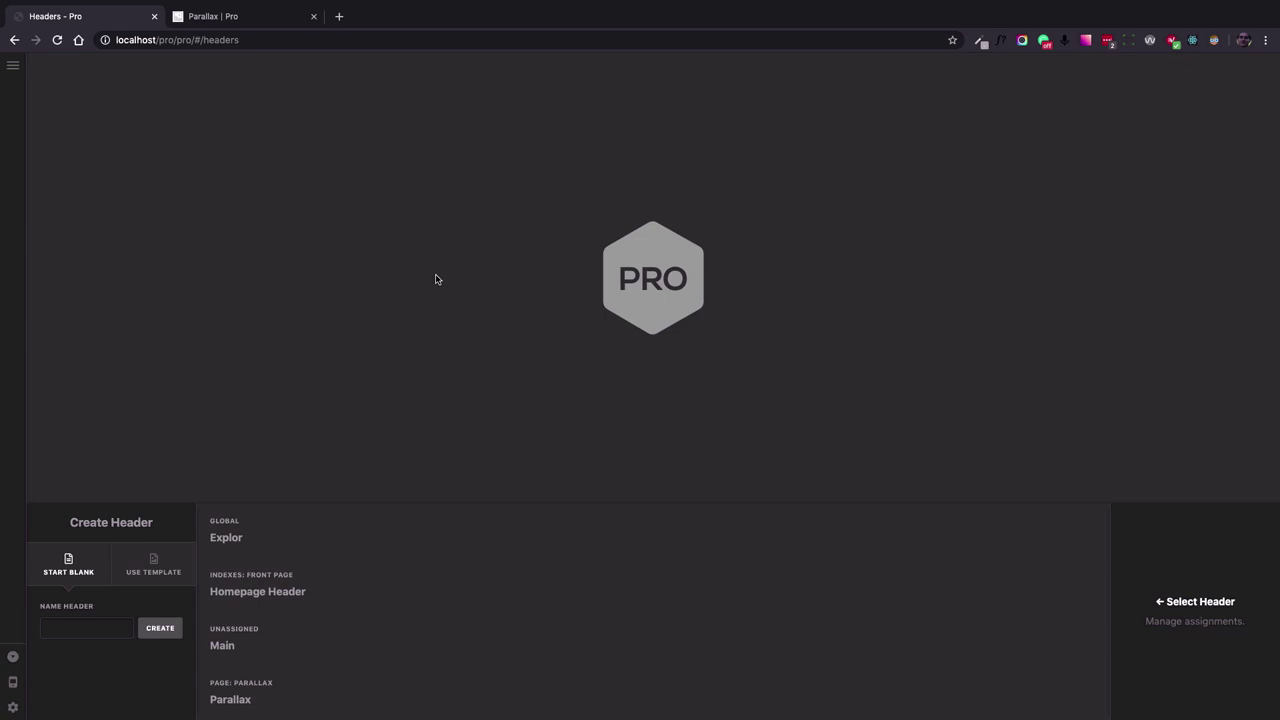
{"action": "left_click", "coordinate": [80, 627]}
{"action": "type", "text": "Para"}
{"action": "type", "text": "llax Back"}
{"action": "type", "text": "ground"}
Create the header, assign it to the page found by searching 'parall', and open it in the builder.
{"action": "left_click", "coordinate": [166, 630]}
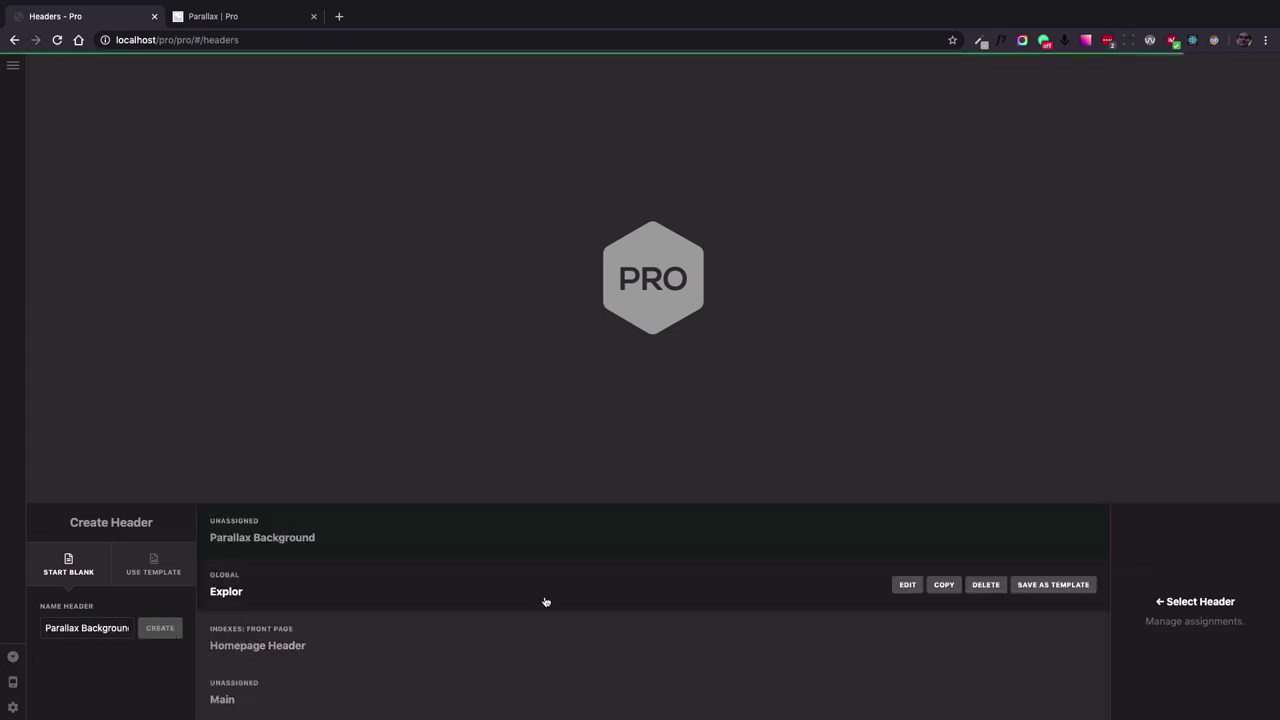
{"action": "left_click", "coordinate": [801, 543]}
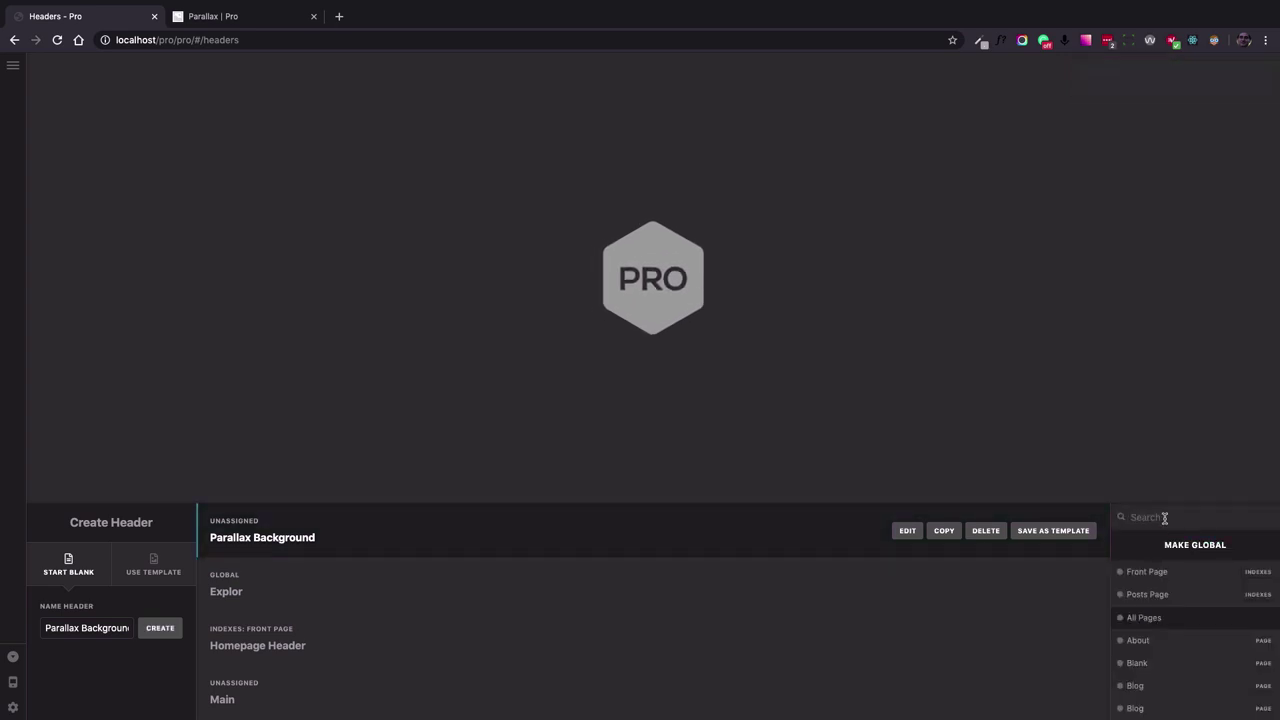
{"action": "type", "text": "parall"}
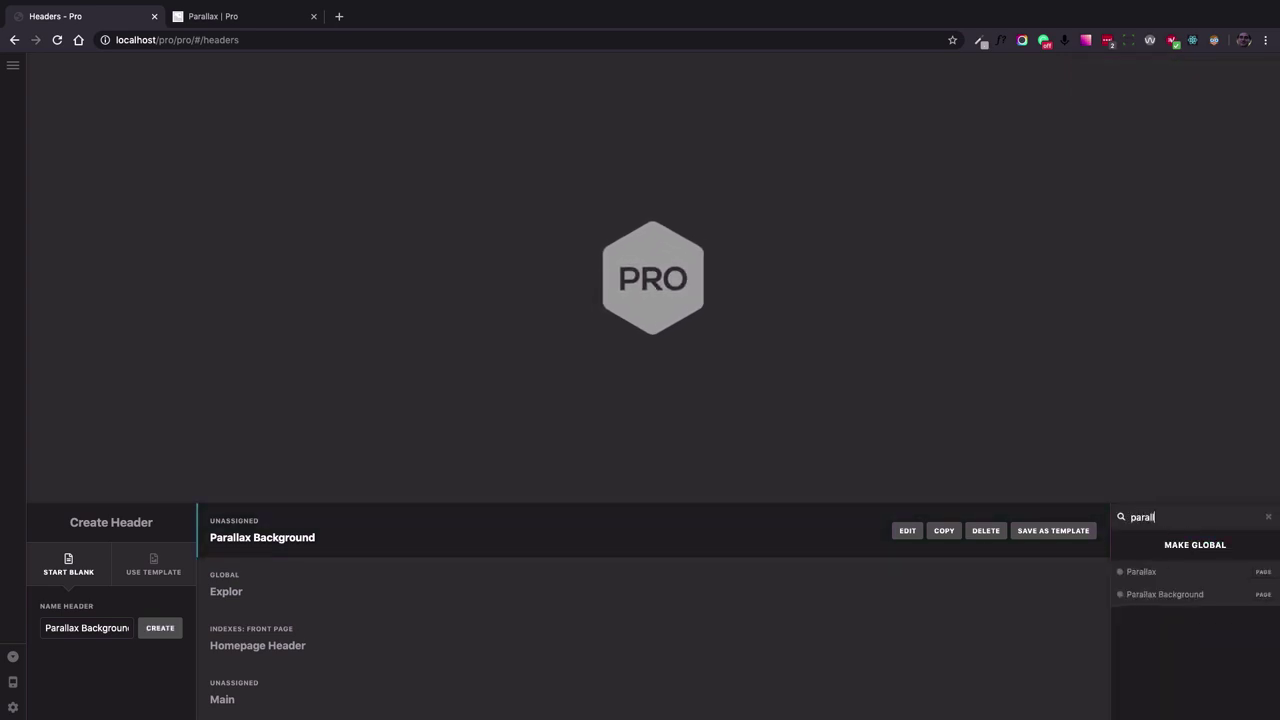
{"action": "left_click", "coordinate": [1211, 601]}
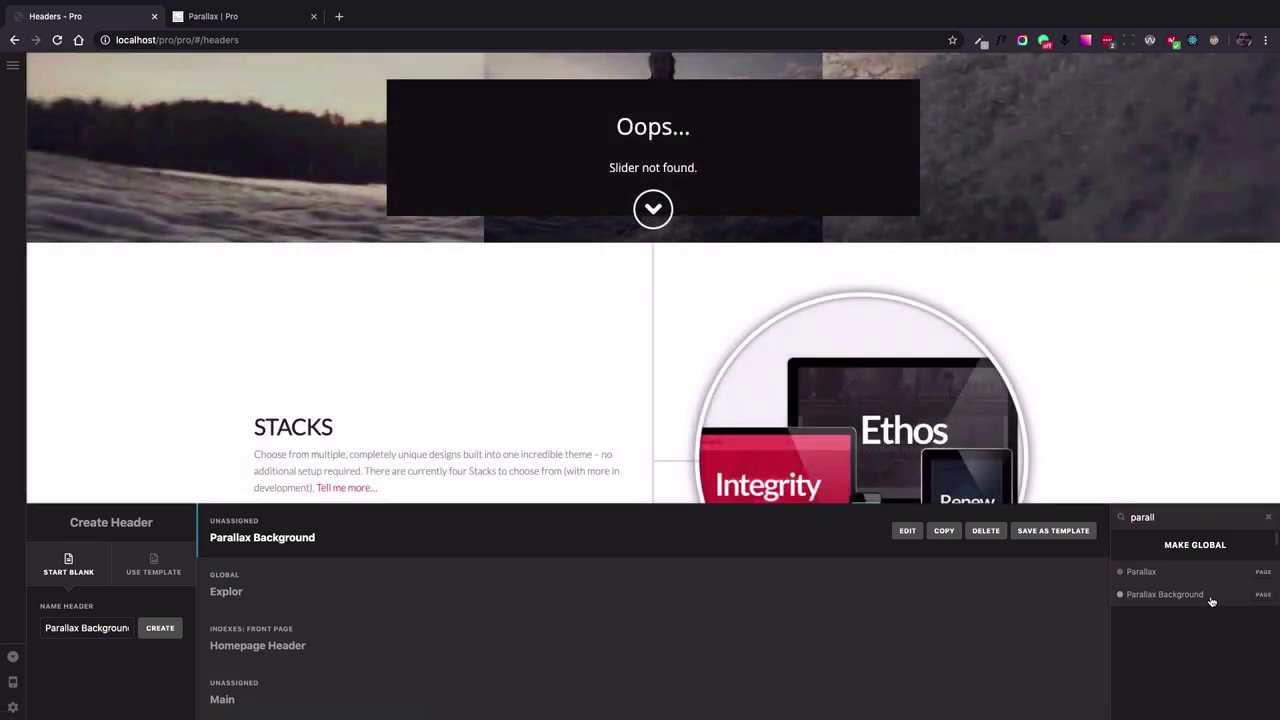
{"action": "left_click", "coordinate": [1200, 594]}
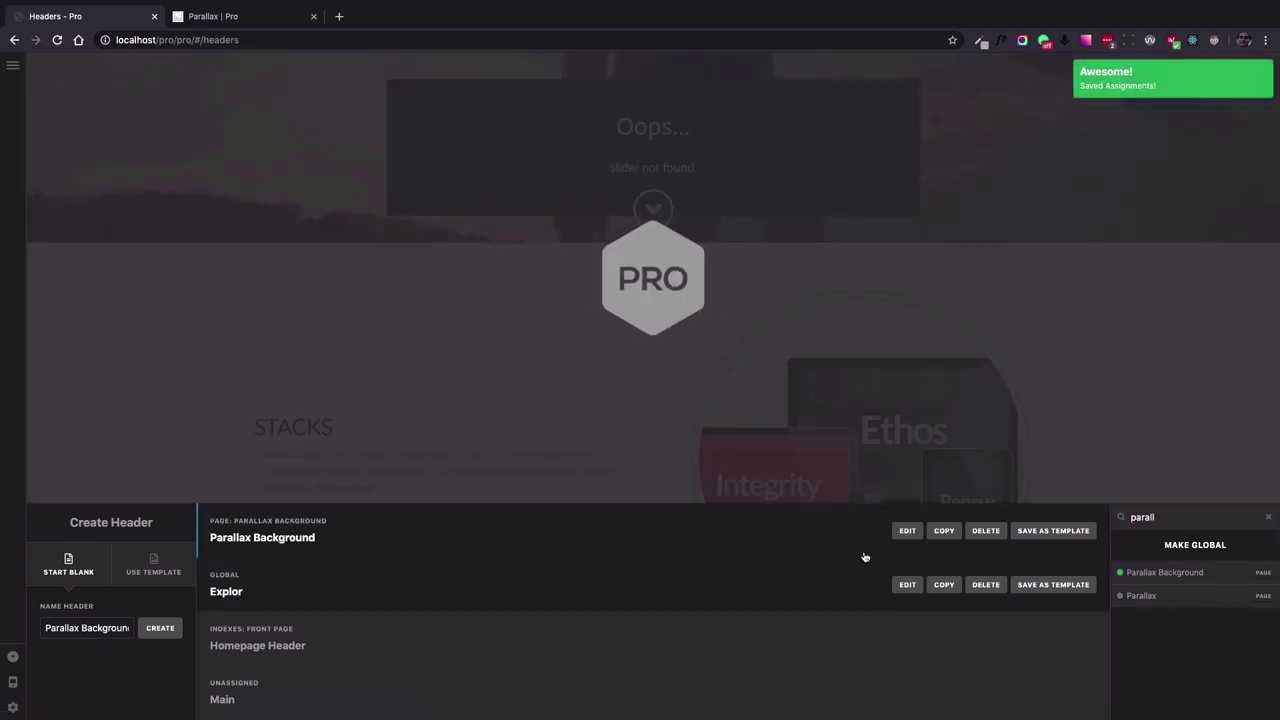
{"action": "left_click", "coordinate": [901, 533]}
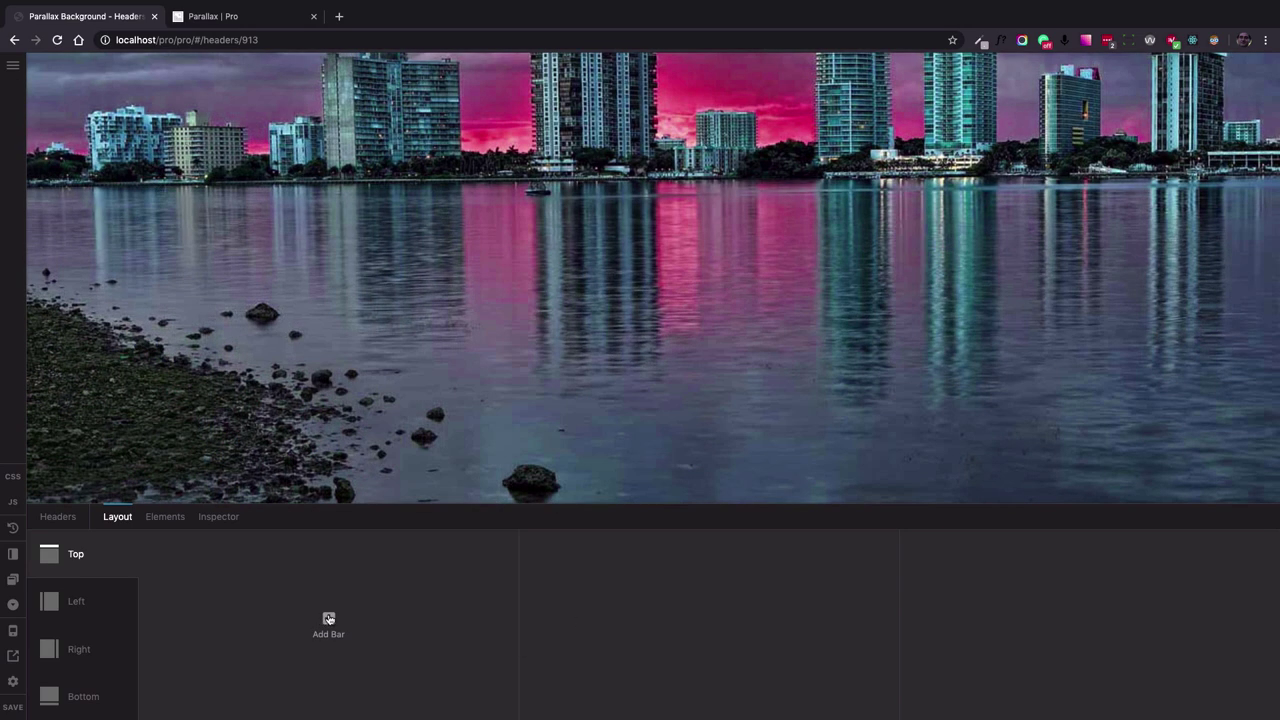
Add Bar 1 and Bar 2 to the header's Top section.
{"action": "left_click", "coordinate": [328, 619]}
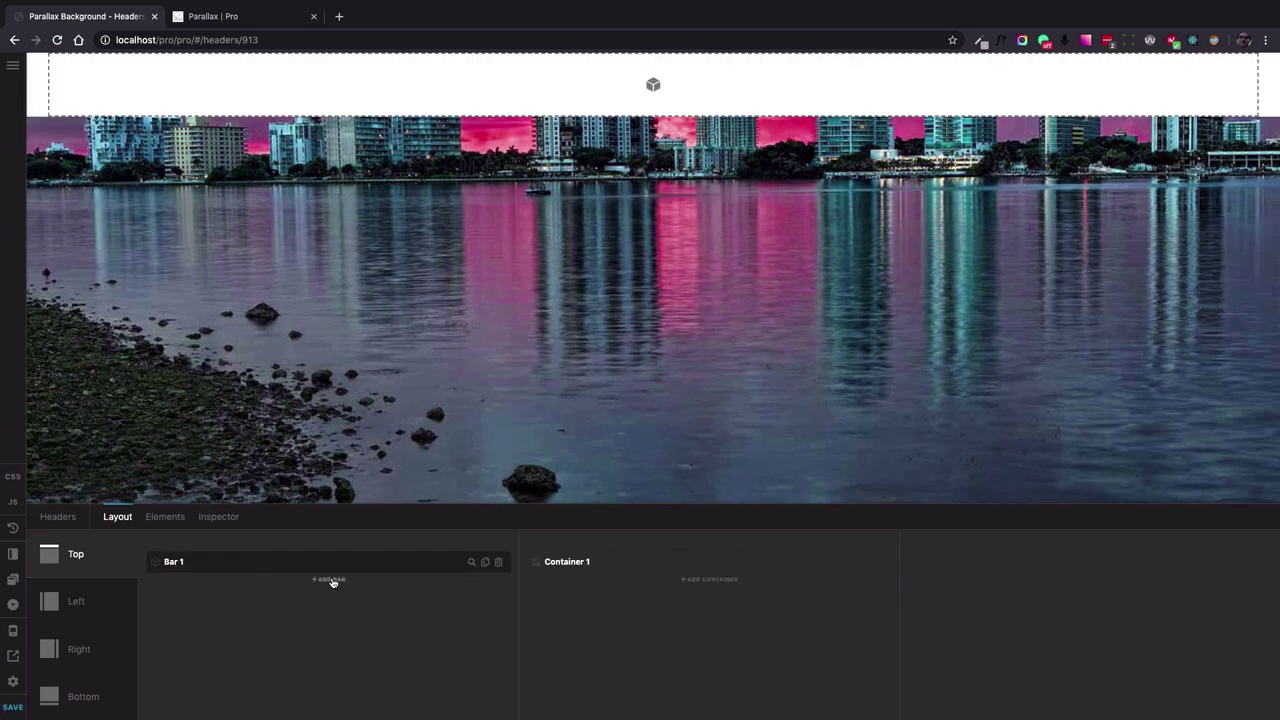
{"action": "left_click", "coordinate": [332, 580]}
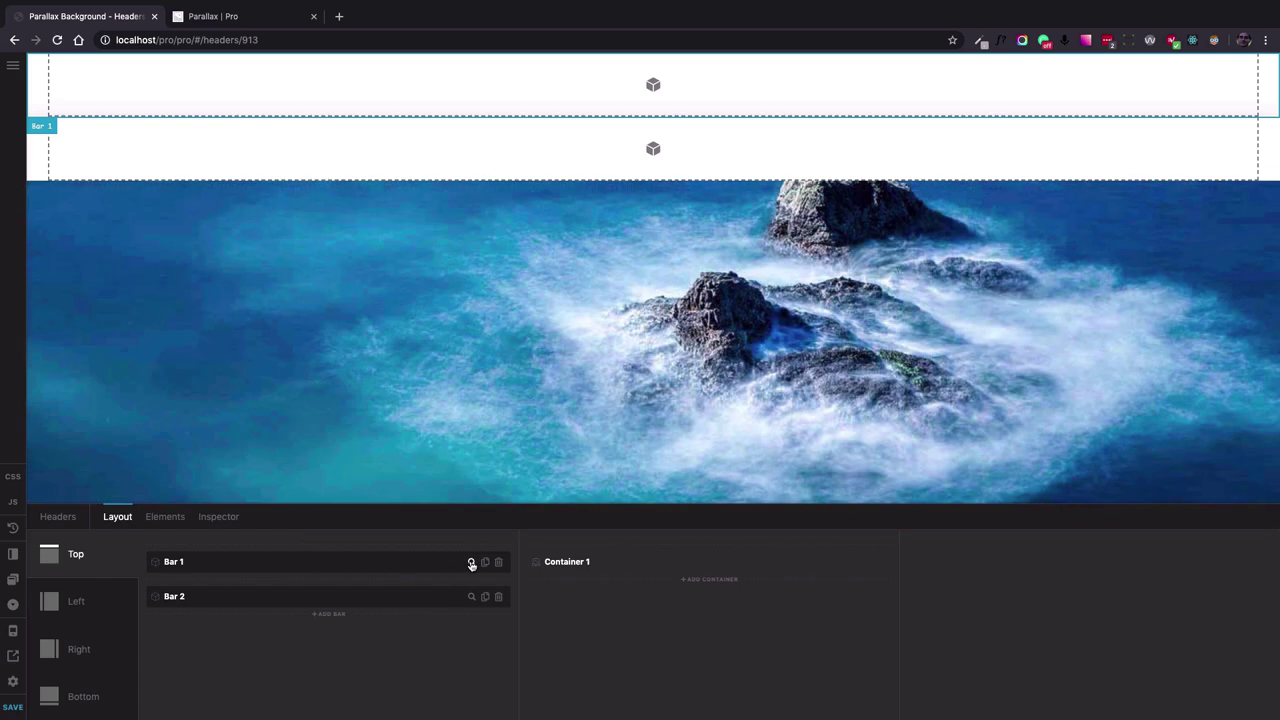
Give Bar 1 a 0-alpha background, zero box-shadow offset and blur, and 80vh height.
{"action": "left_click", "coordinate": [471, 562]}
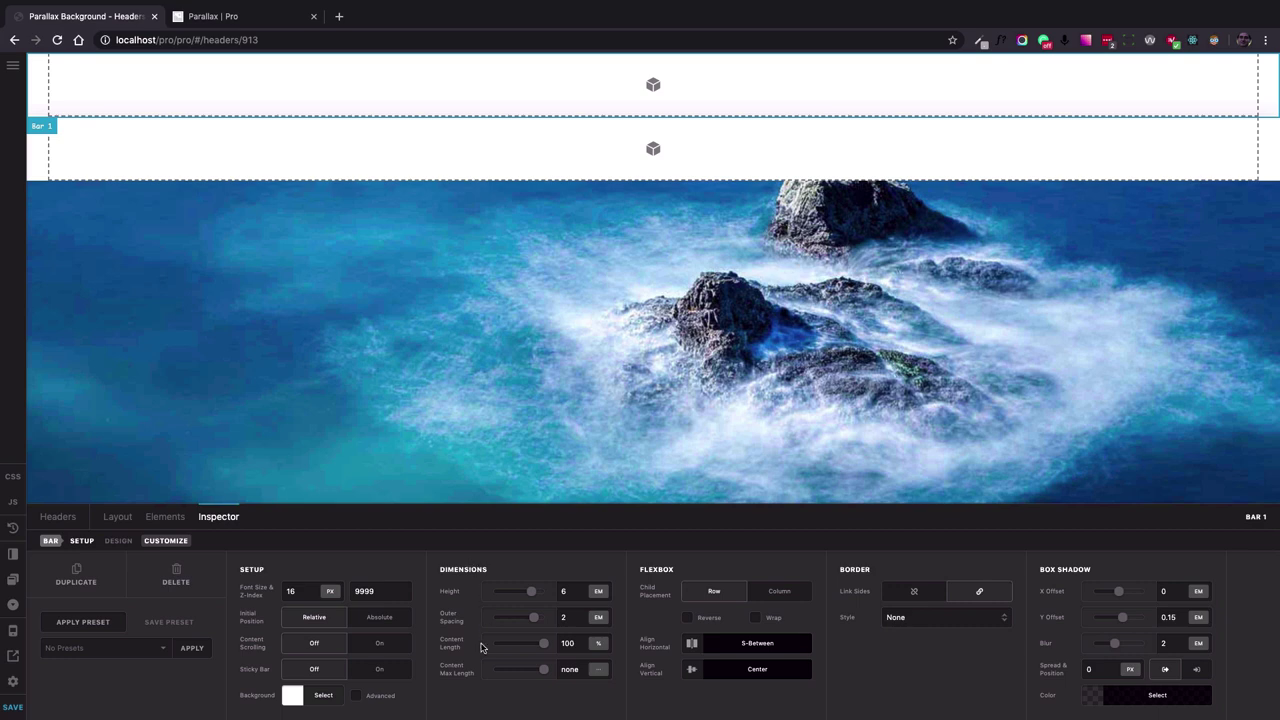
{"action": "left_click", "coordinate": [311, 696]}
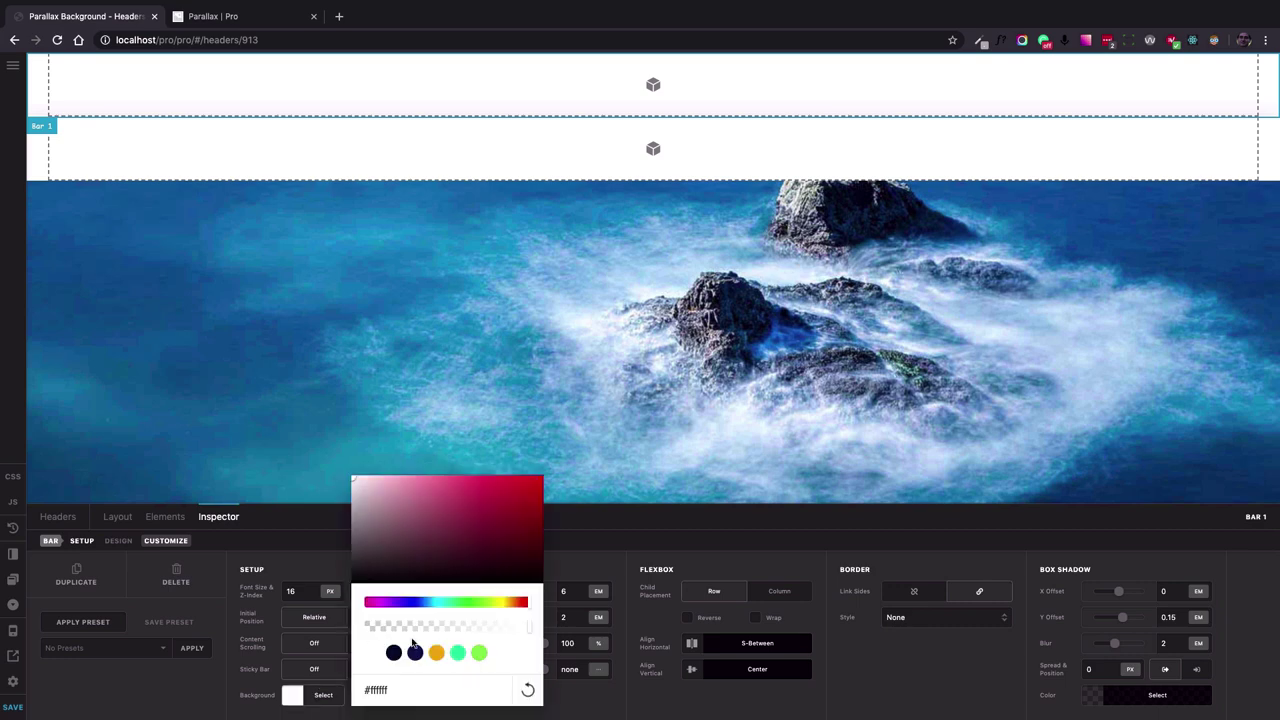
{"action": "left_click_drag", "start_coordinate": [328, 631], "coordinate": [305, 649]}
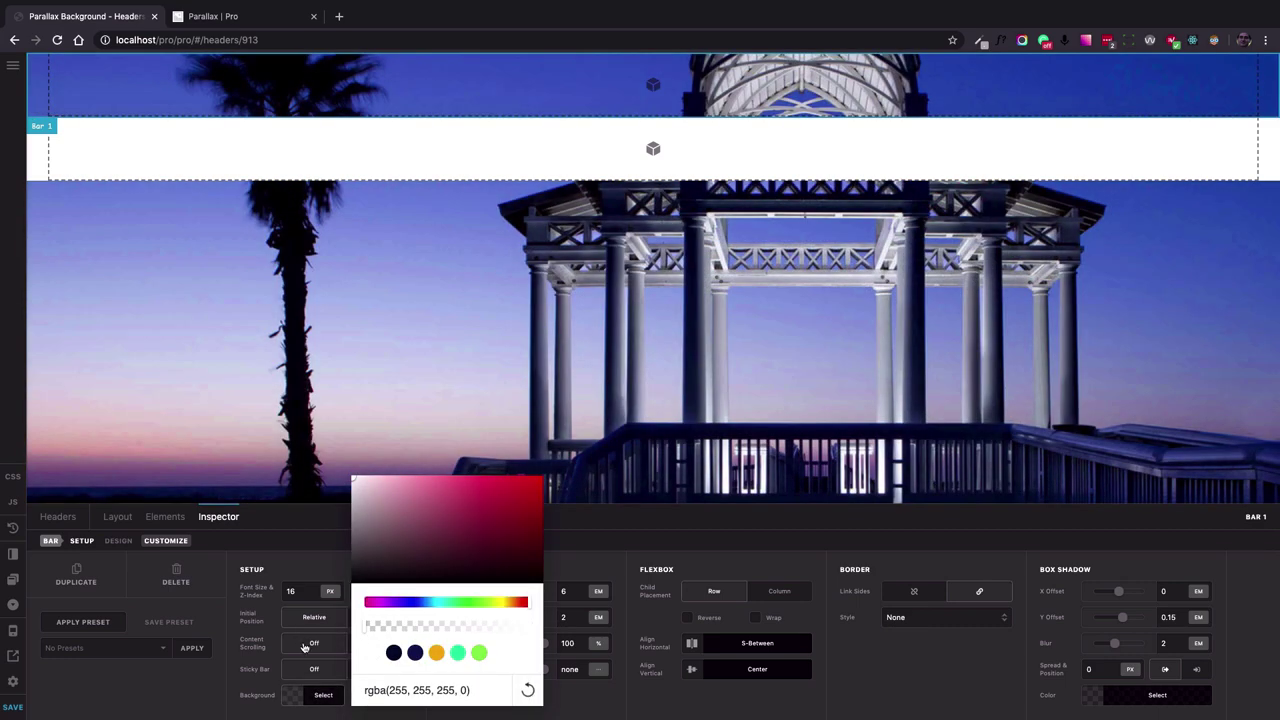
{"action": "left_click", "coordinate": [243, 713]}
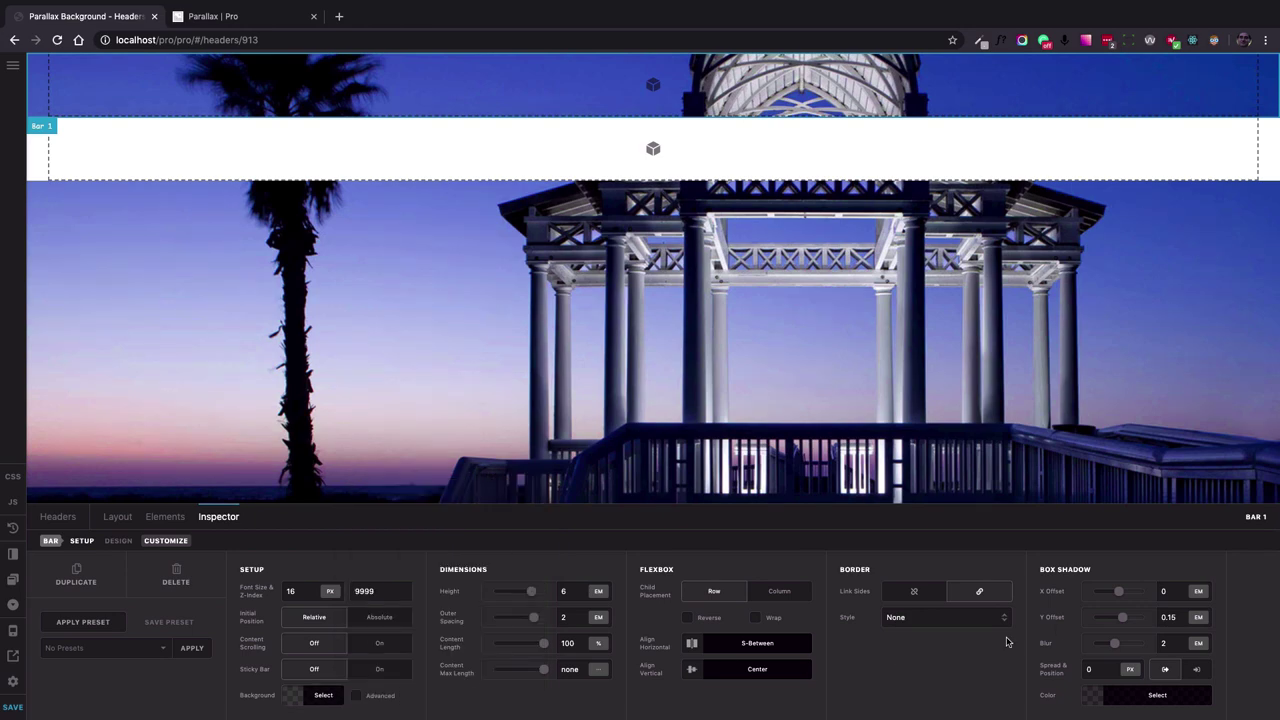
{"action": "type", "text": "0"}
{"action": "type", "text": "0"}
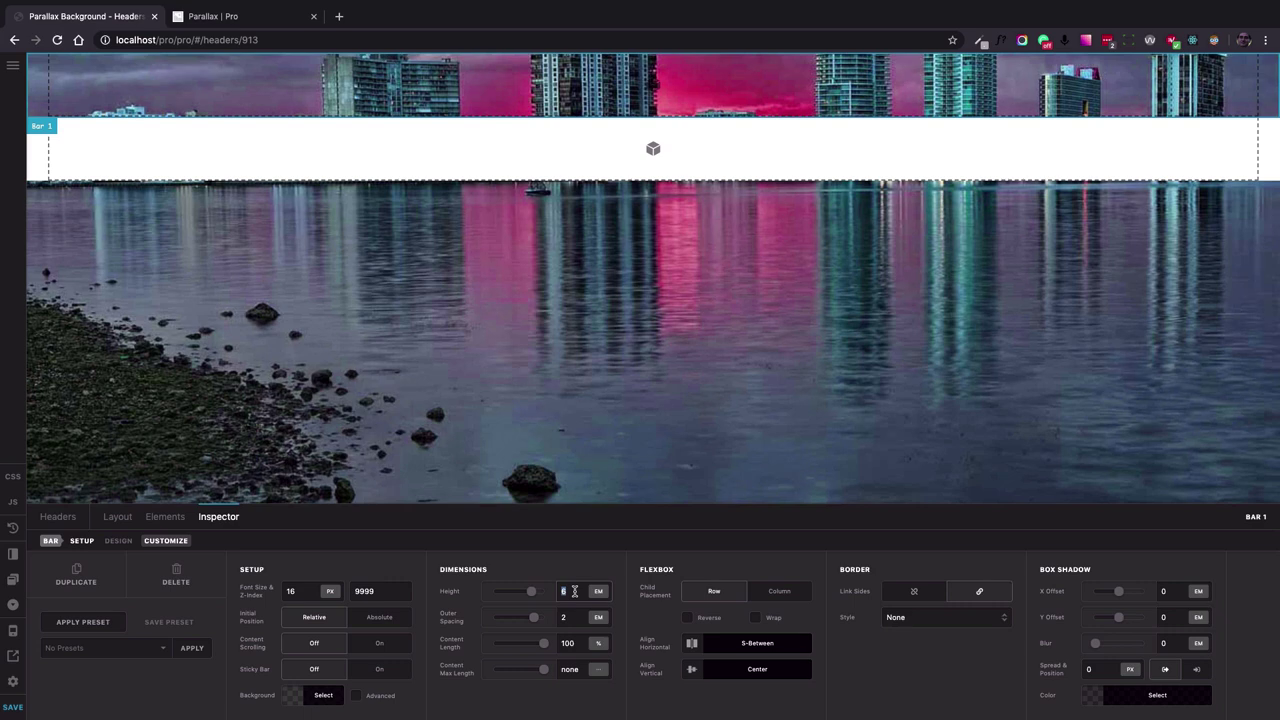
{"action": "type", "text": "80"}
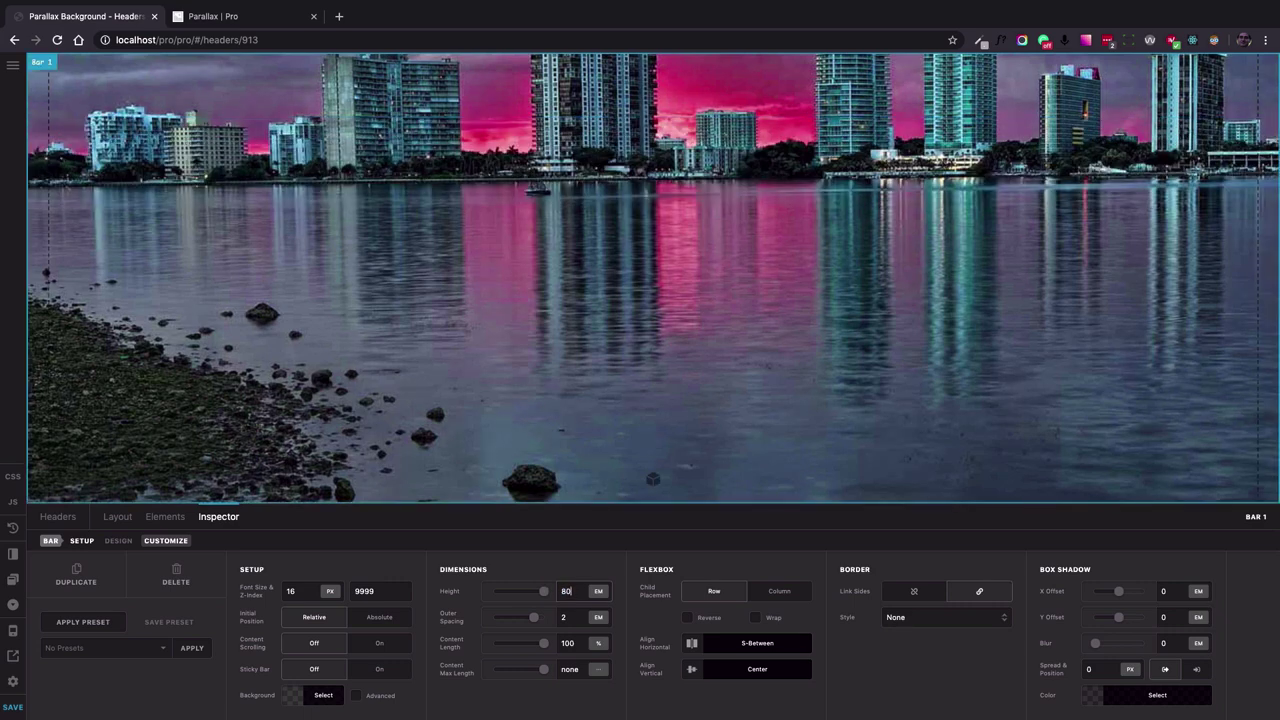
{"action": "type", "text": "vh"}
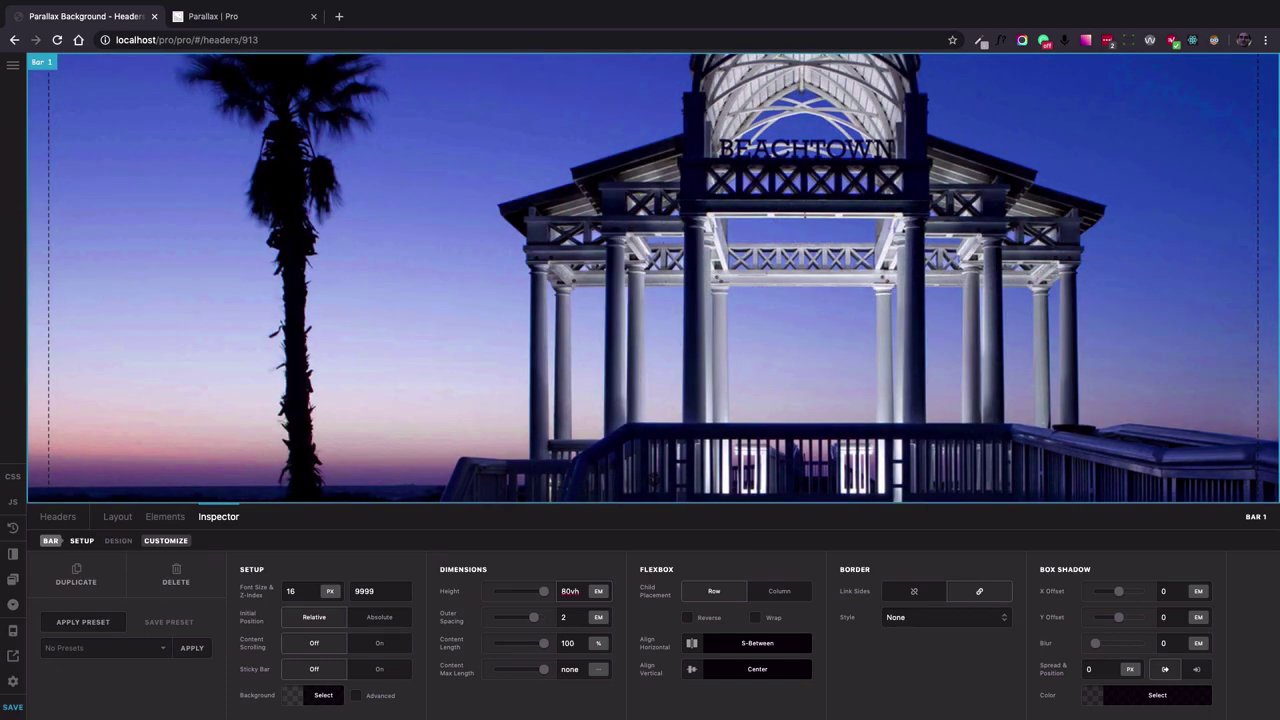
{"action": "key", "text": "Return"}
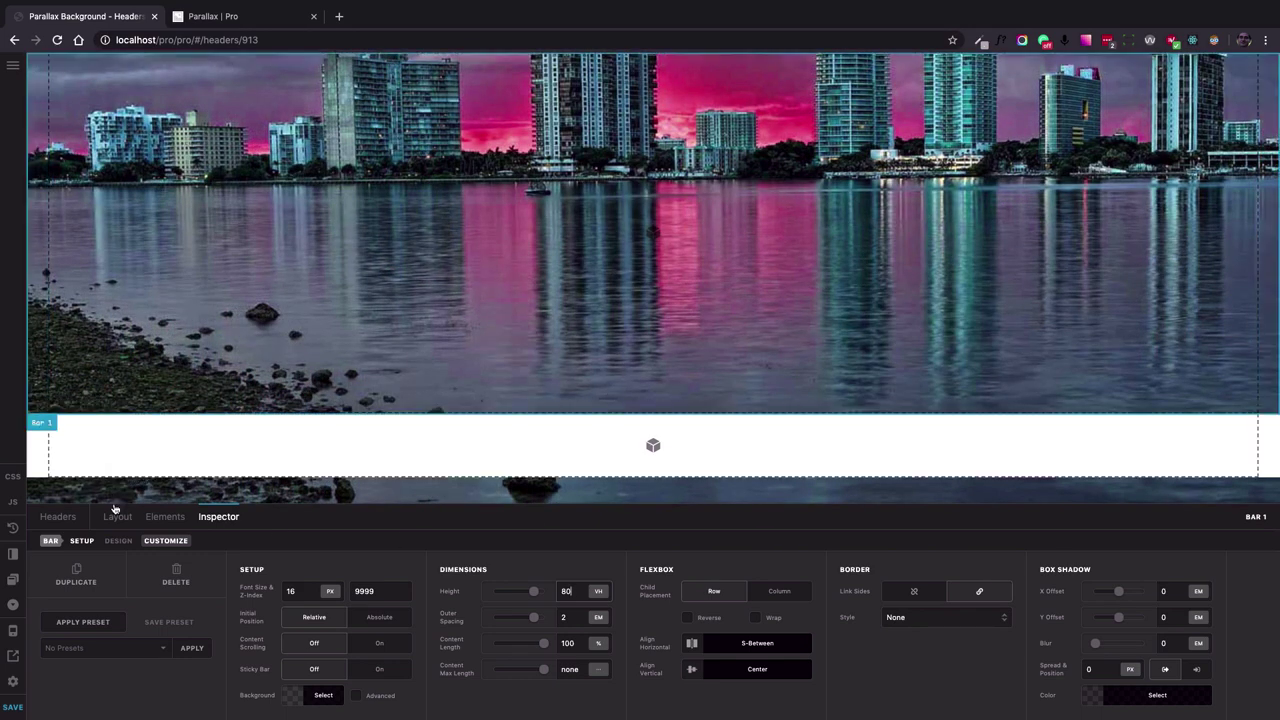
Give Bar 2 a 0-alpha background, zero box-shadow offset and blur, and 20vh height.
{"action": "left_click", "coordinate": [118, 517]}
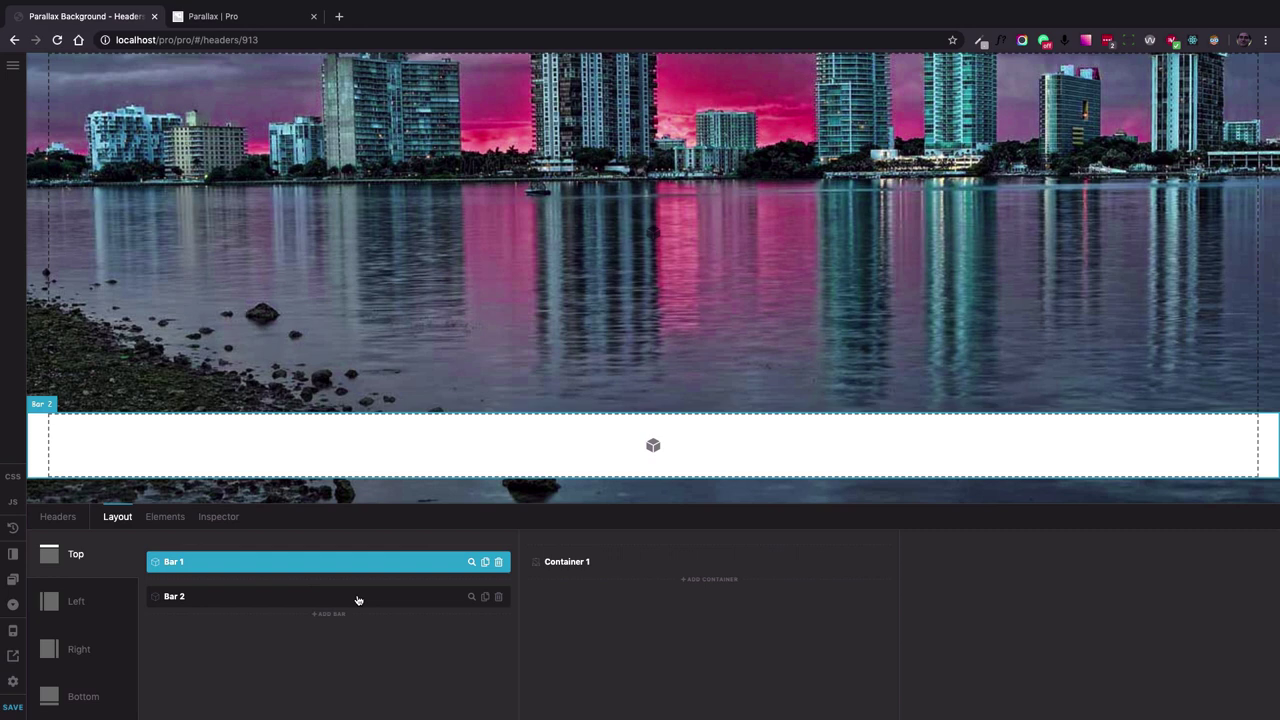
{"action": "left_click", "coordinate": [471, 597]}
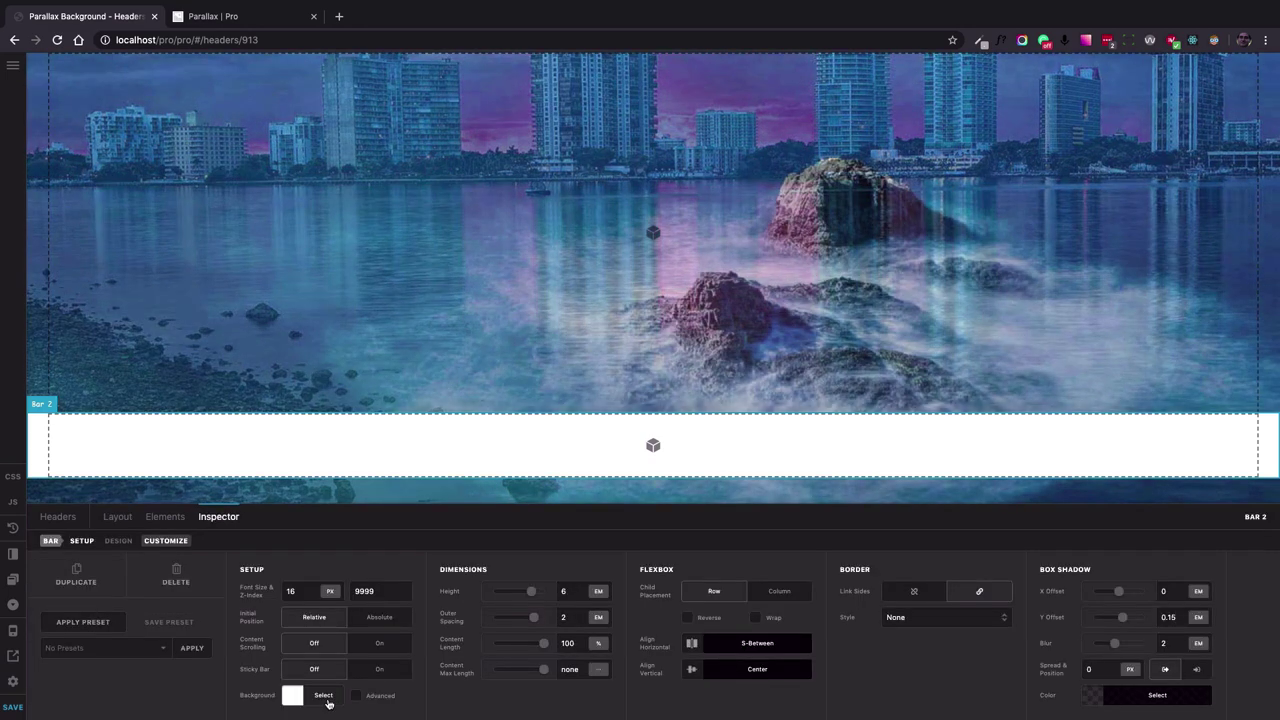
{"action": "left_click", "coordinate": [320, 694]}
{"action": "left_click_drag", "start_coordinate": [405, 628], "coordinate": [303, 629]}
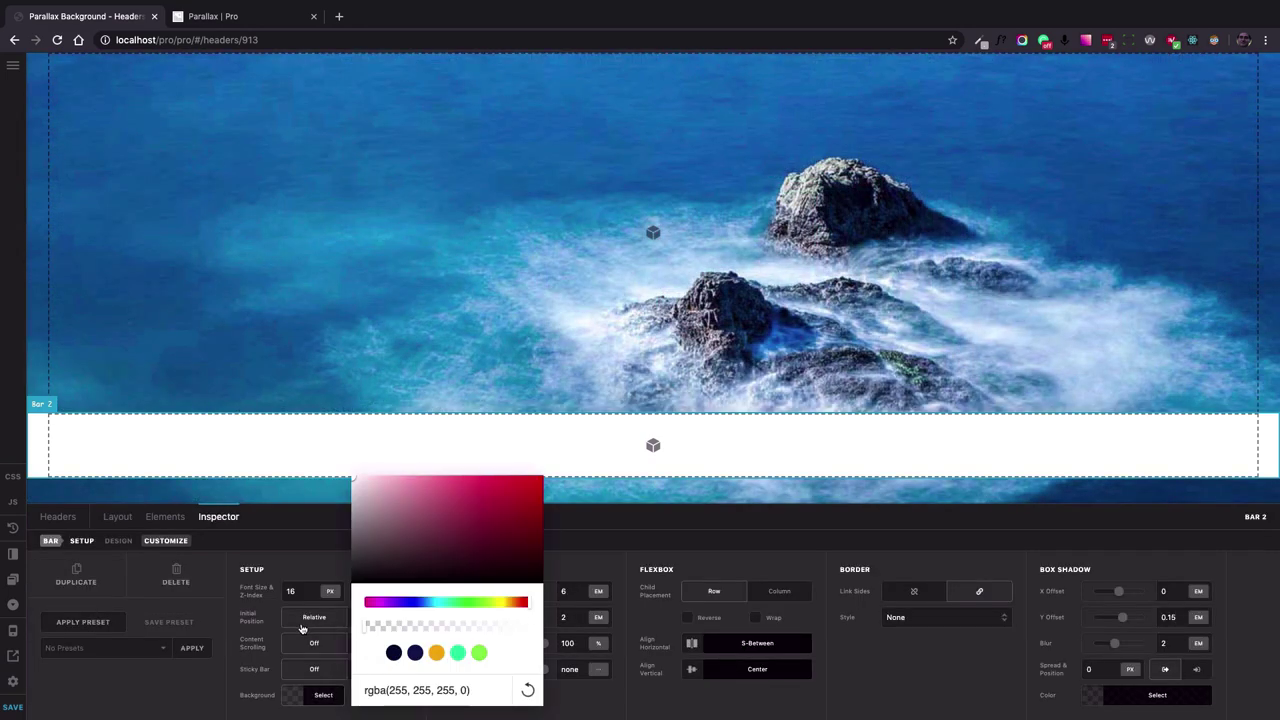
{"action": "left_click", "coordinate": [230, 710]}
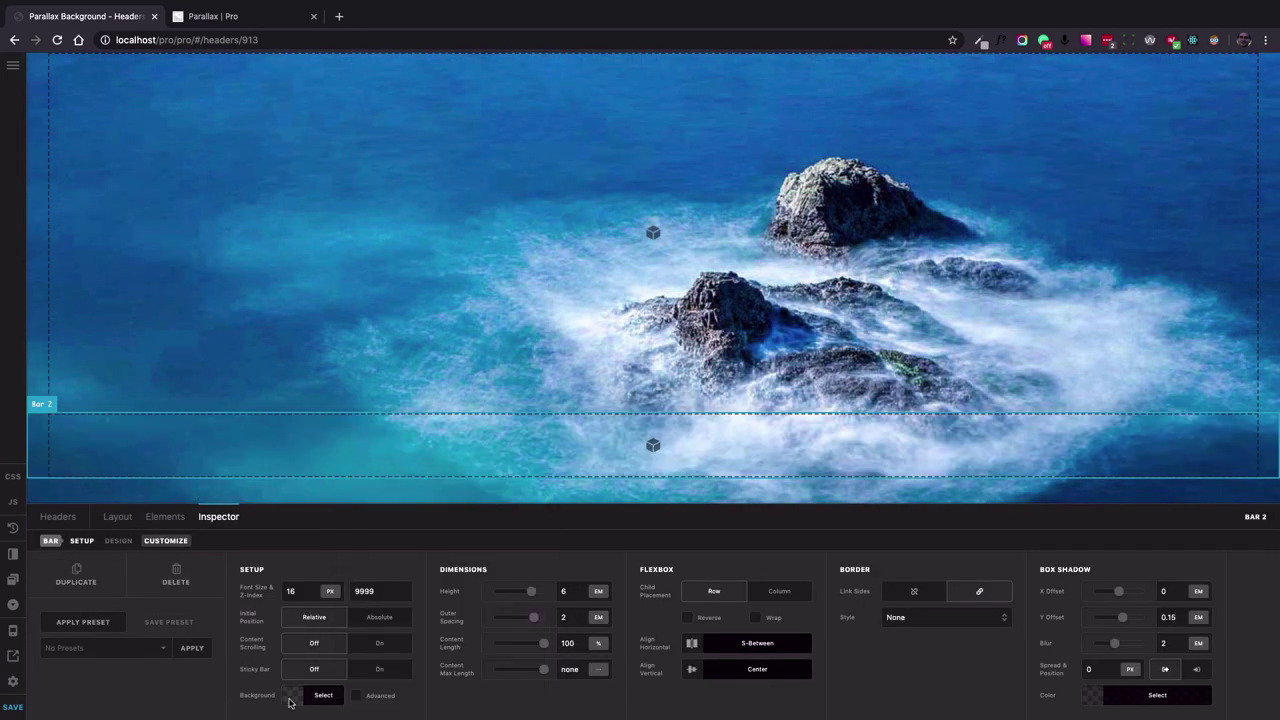
{"action": "double_click", "coordinate": [1169, 616]}
{"action": "type", "text": "0"}
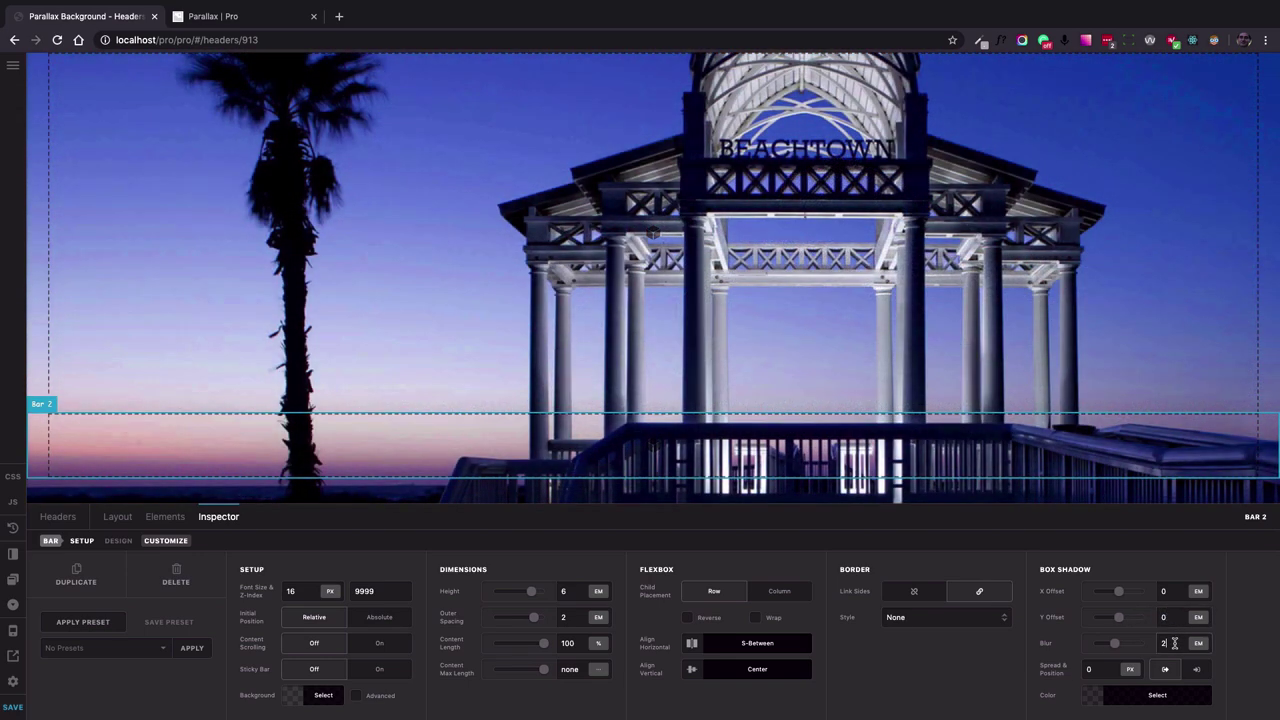
{"action": "type", "text": "0"}
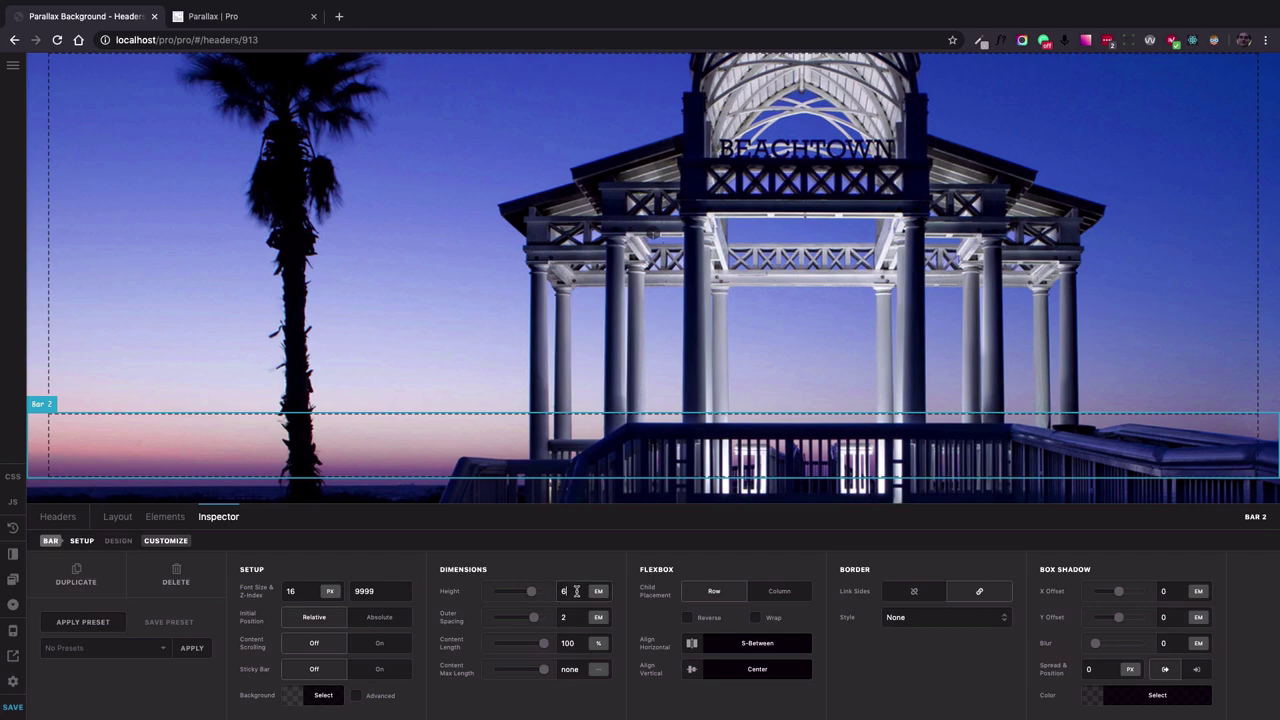
{"action": "type", "text": "20vh"}
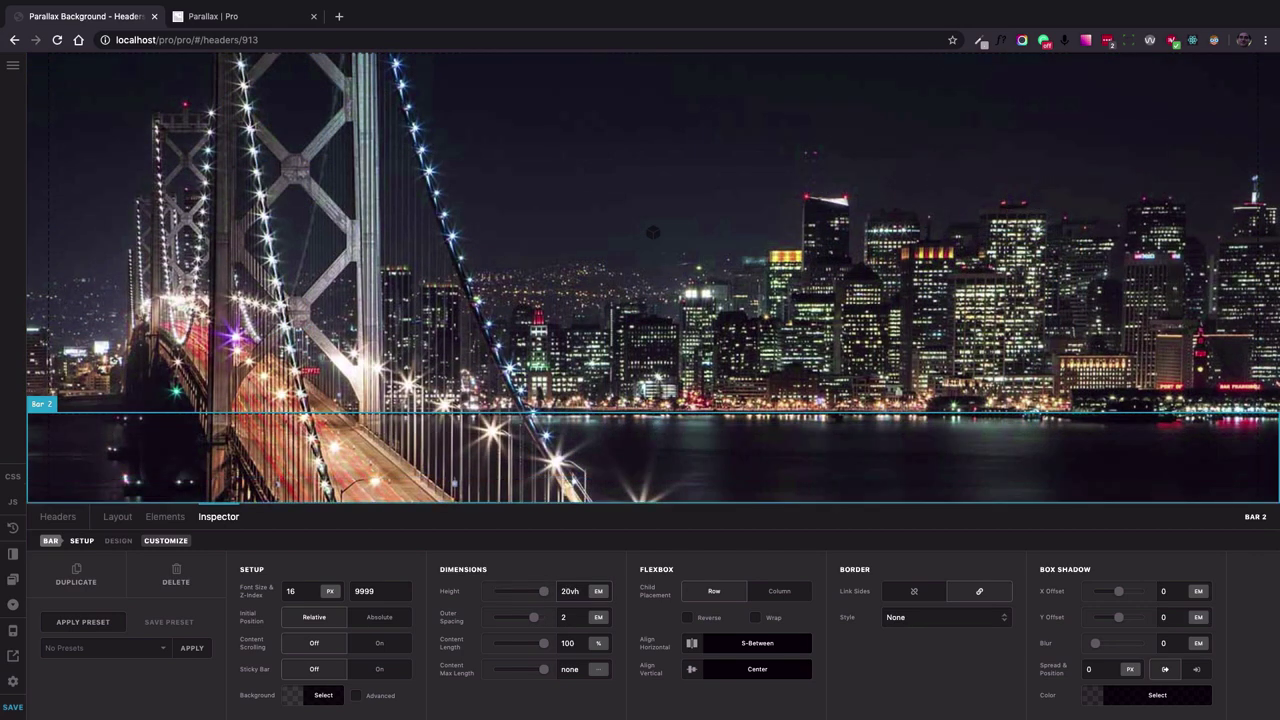
{"action": "key", "text": "Return"}
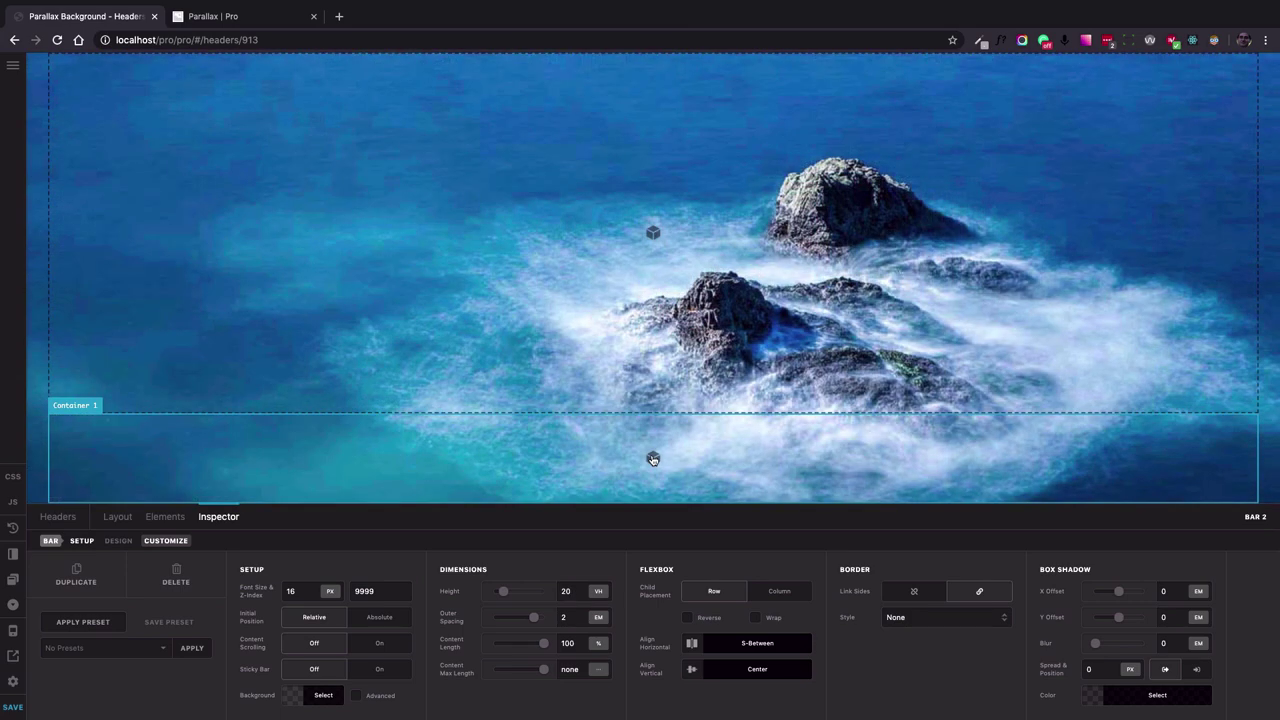
Search elements for 'navigat' and place a Navigation Inline menu into the header's Bar 2.
{"action": "left_click", "coordinate": [653, 459]}
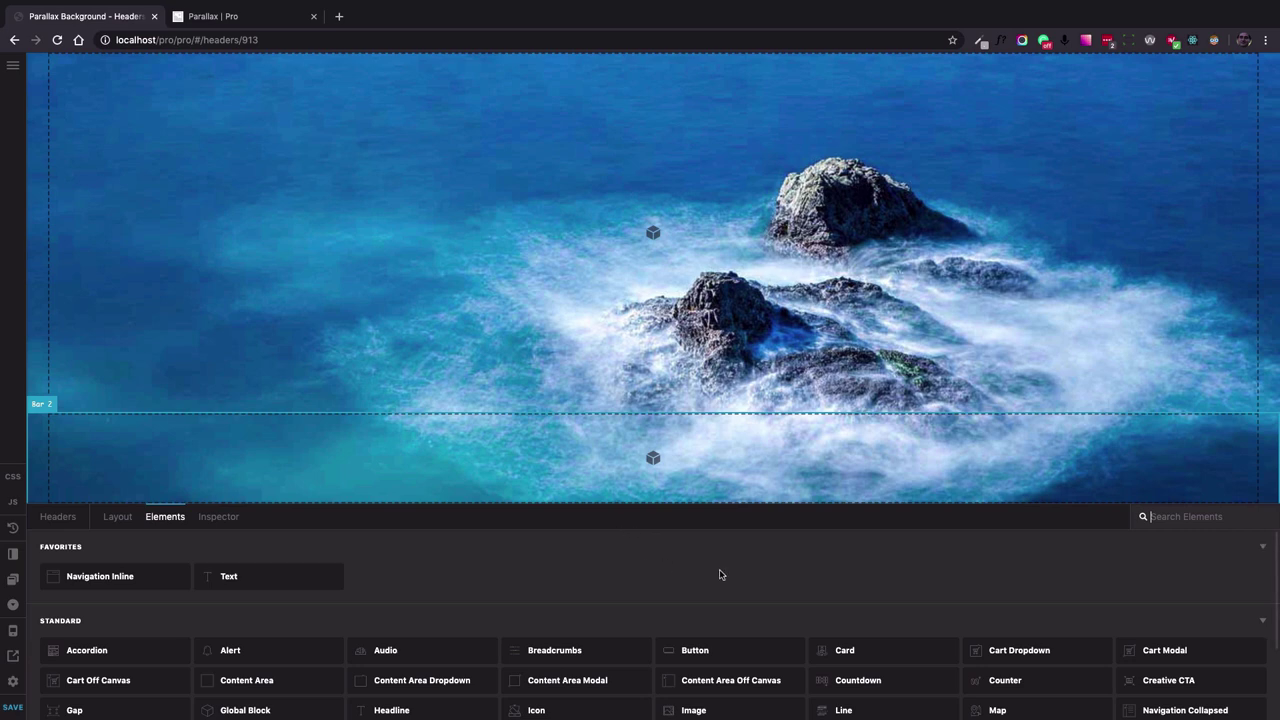
{"action": "type", "text": "na"}
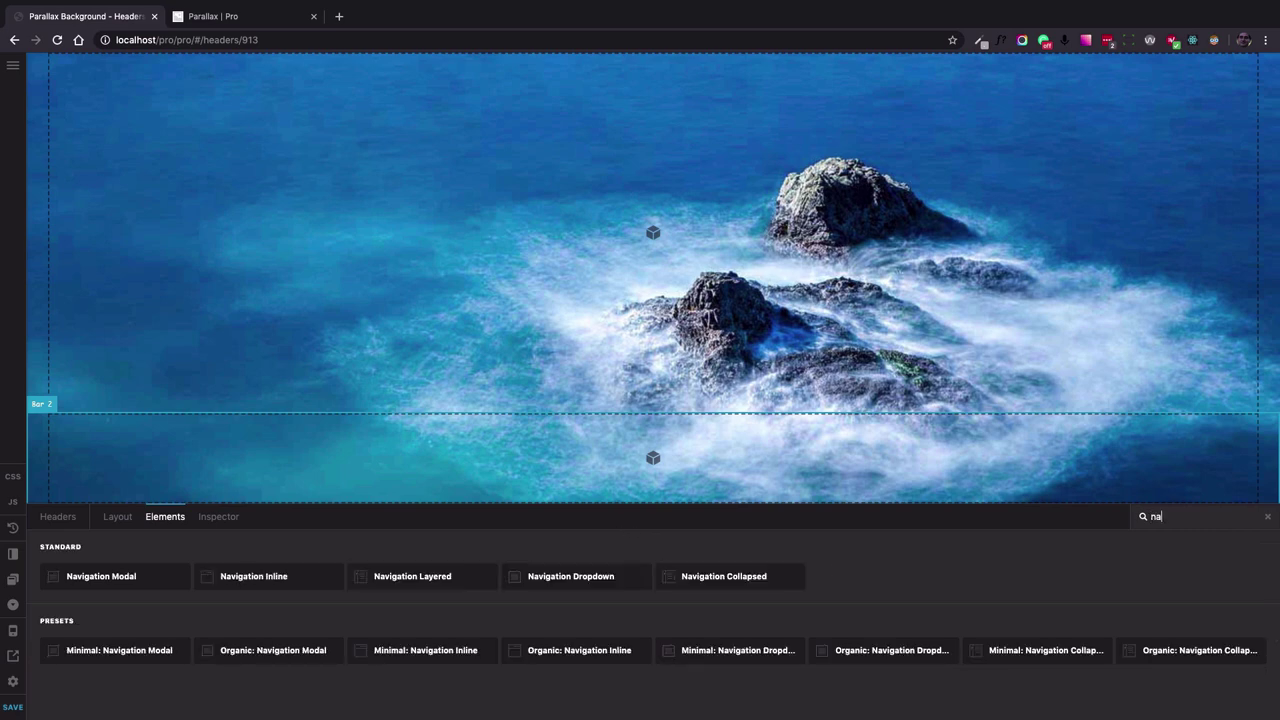
{"action": "type", "text": "vigatio"}
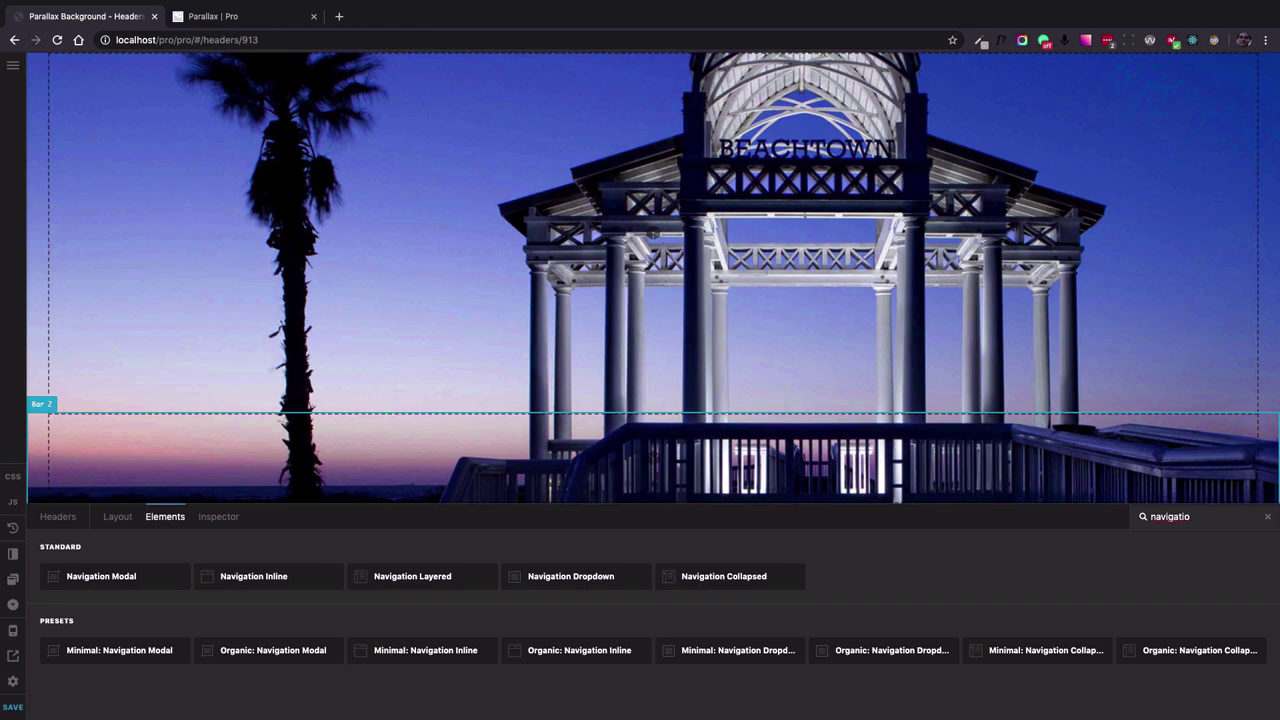
{"action": "left_click_drag", "start_coordinate": [273, 581], "coordinate": [543, 472]}
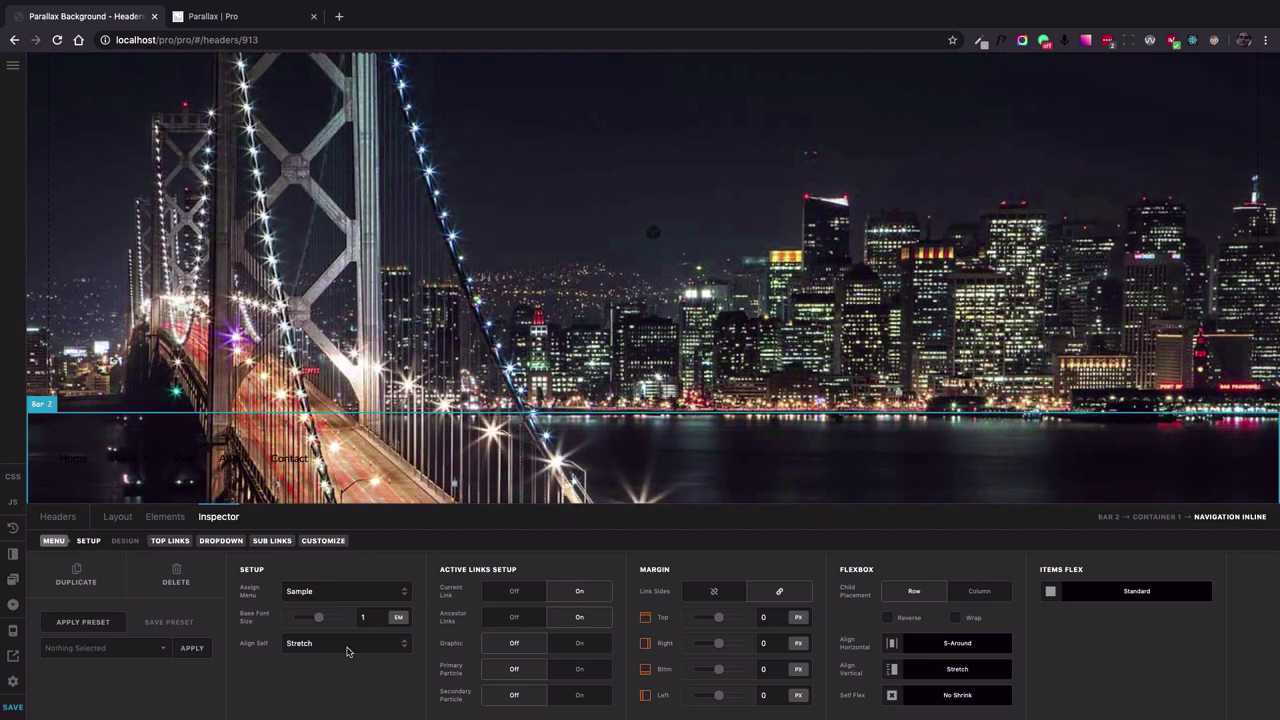
Set the Top Links text colour to white for base and interaction, then save the header.
{"action": "left_click", "coordinate": [170, 542]}
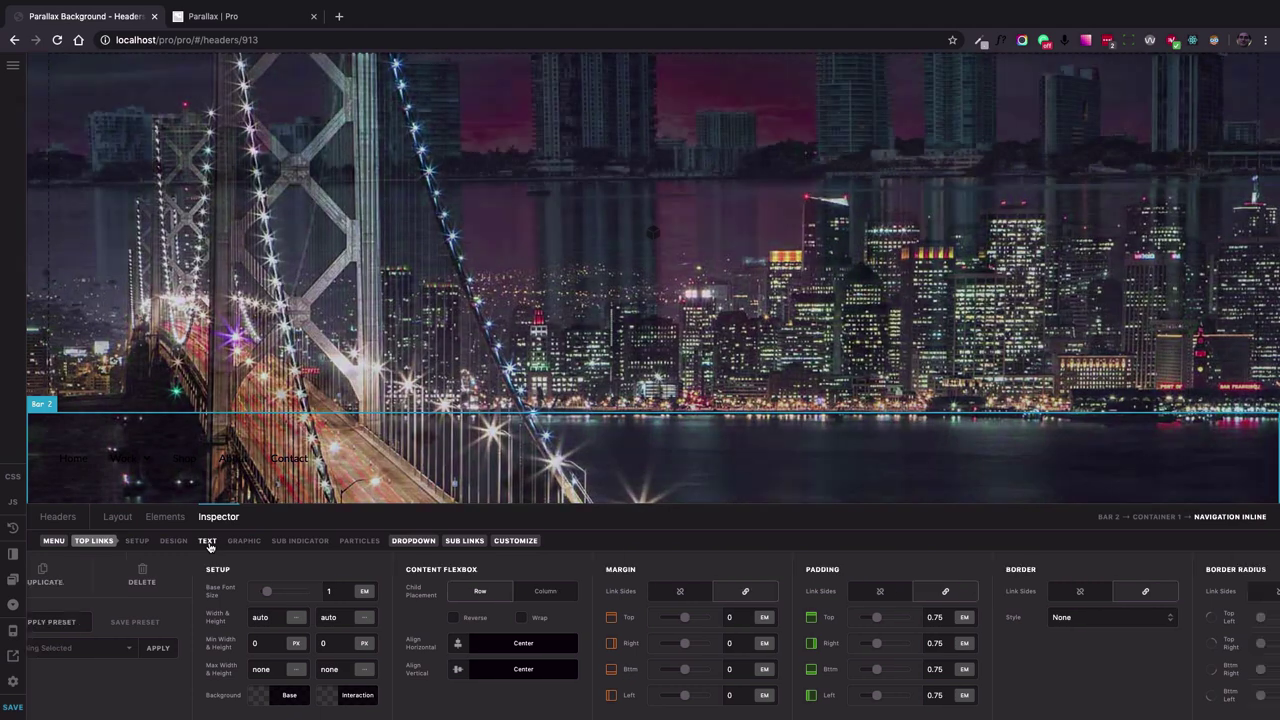
{"action": "left_click", "coordinate": [207, 541]}
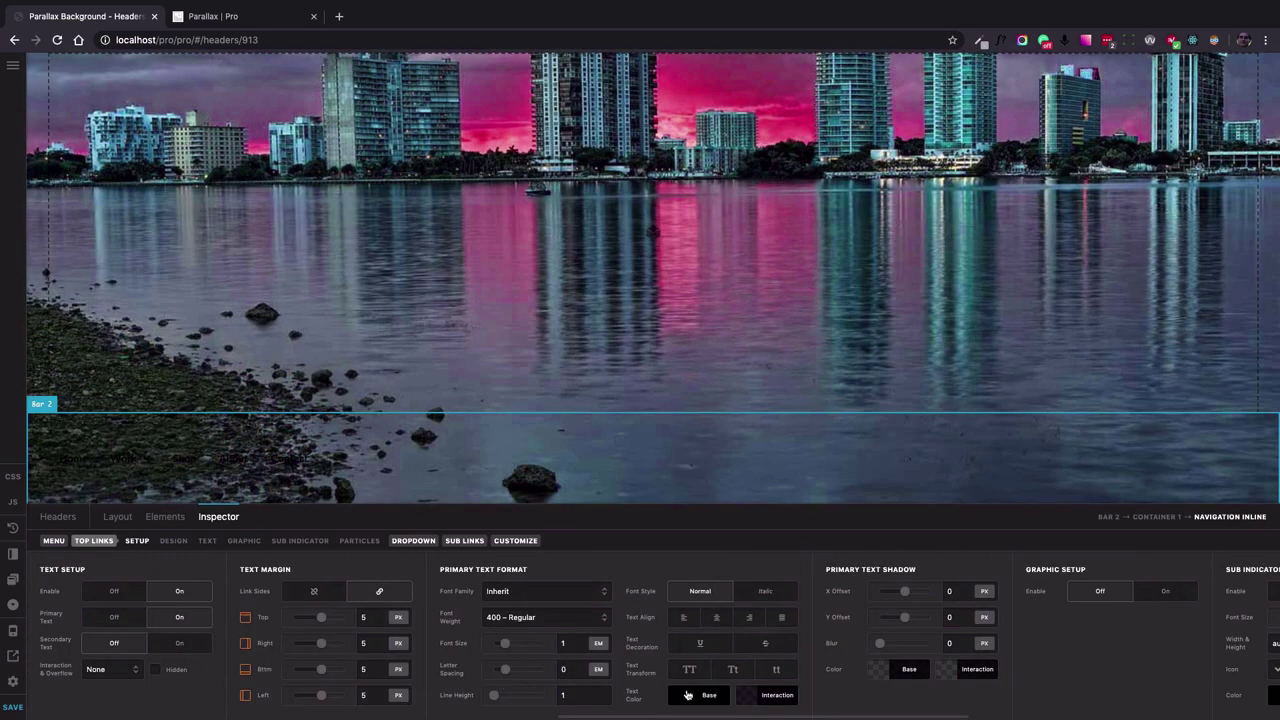
{"action": "left_click", "coordinate": [688, 694]}
{"action": "left_click", "coordinate": [762, 655]}
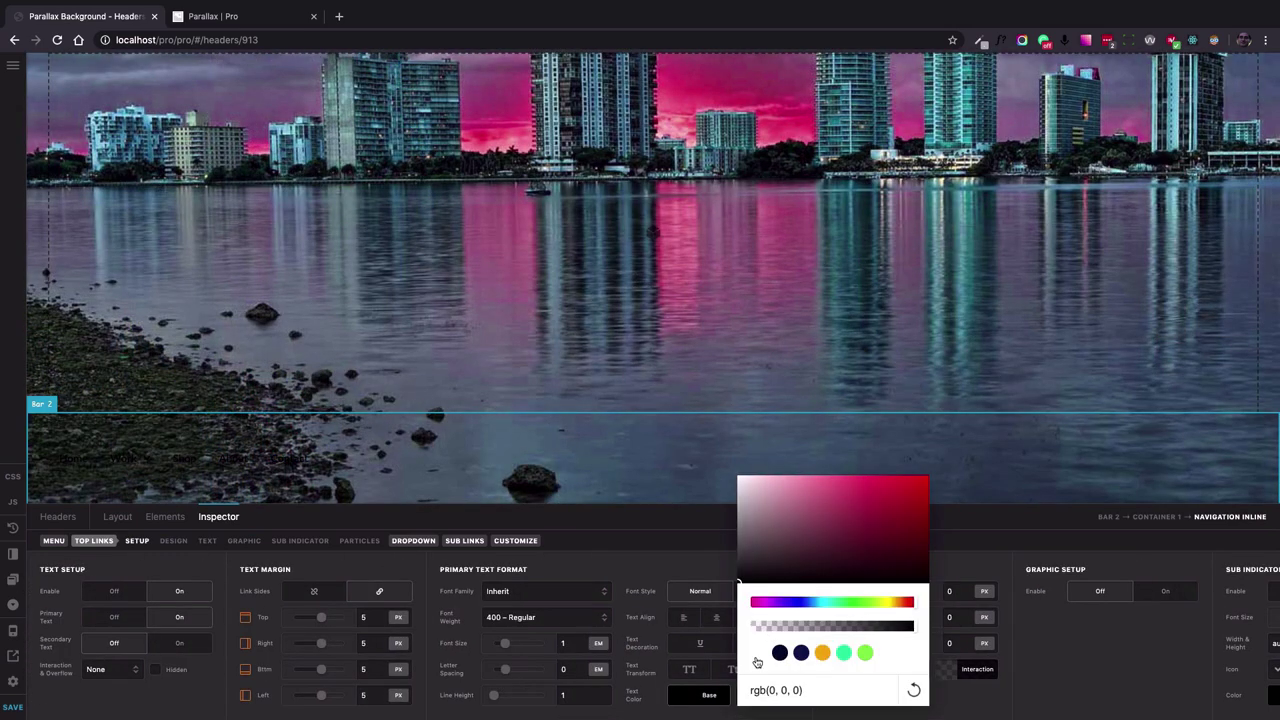
{"action": "left_click", "coordinate": [940, 699]}
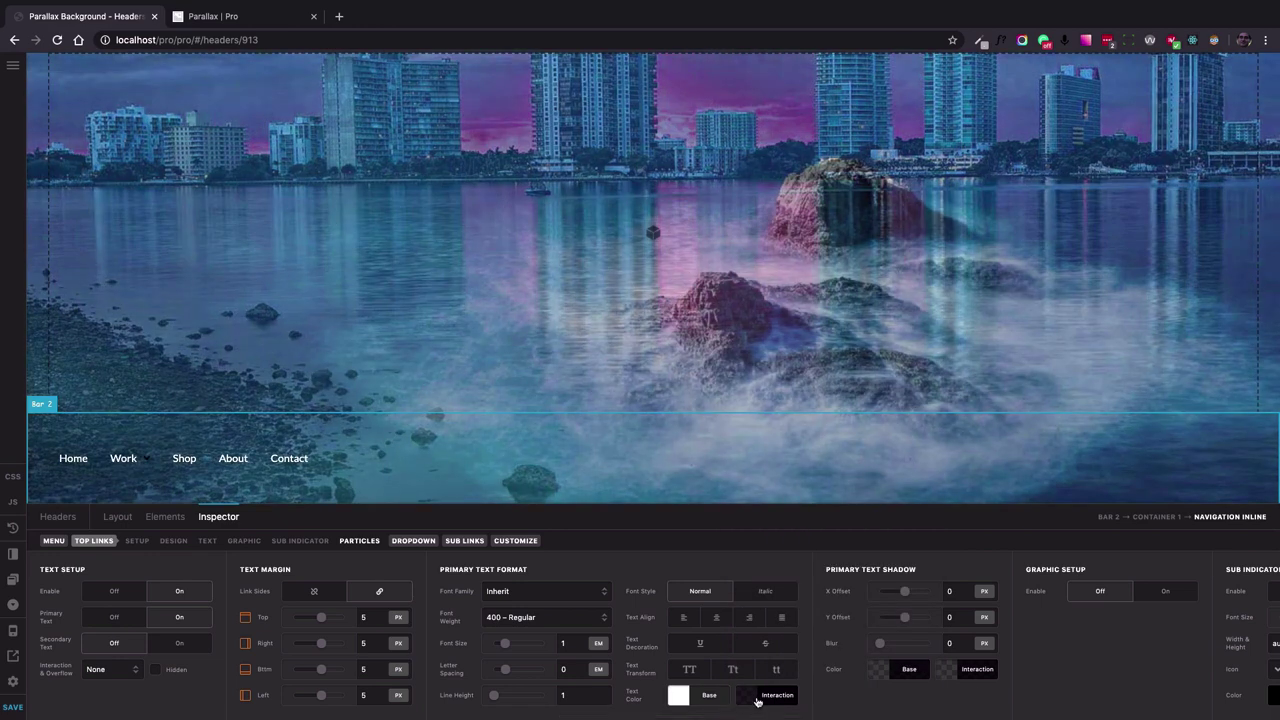
{"action": "left_click", "coordinate": [770, 695]}
{"action": "left_click", "coordinate": [830, 655]}
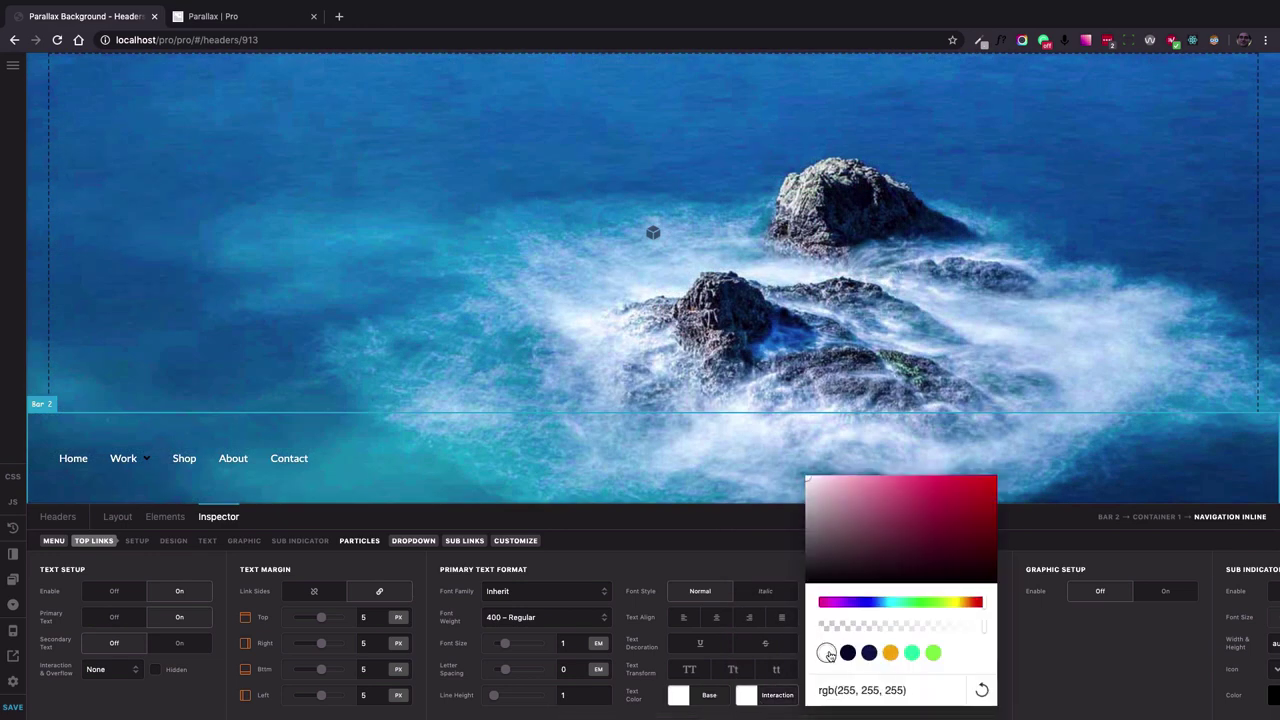
{"action": "left_click", "coordinate": [1126, 676]}
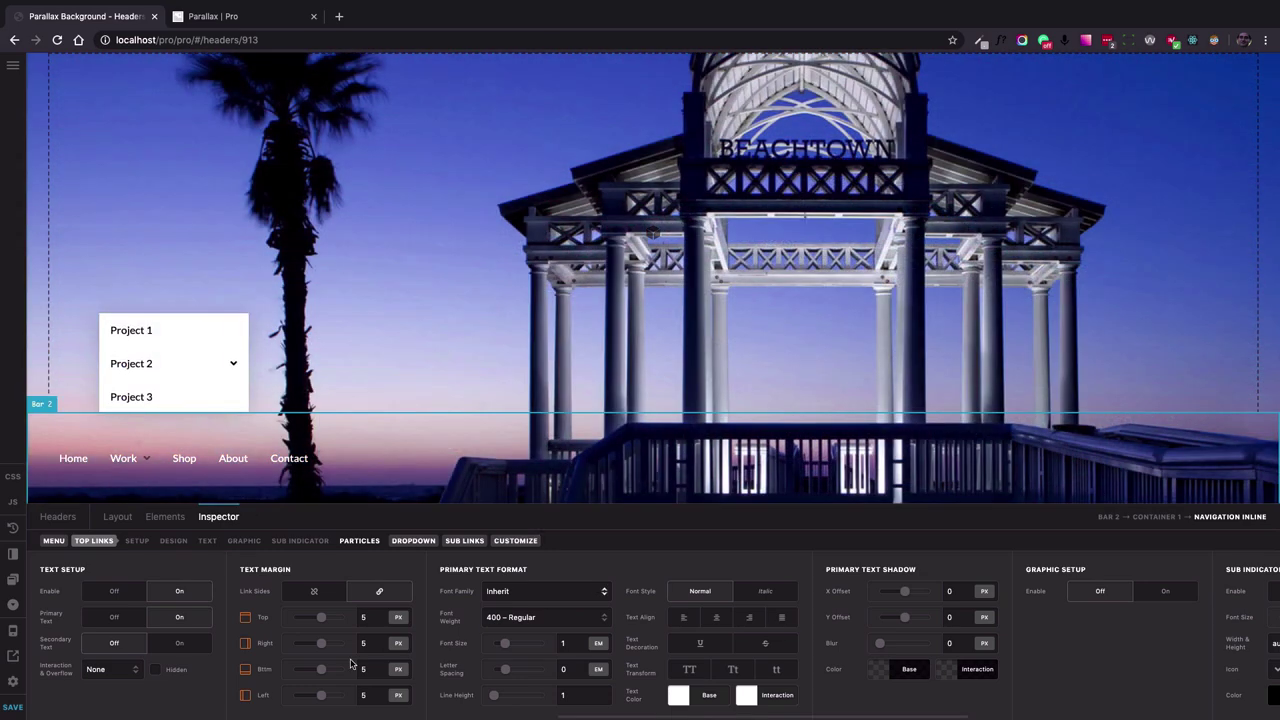
{"action": "left_click", "coordinate": [14, 708]}
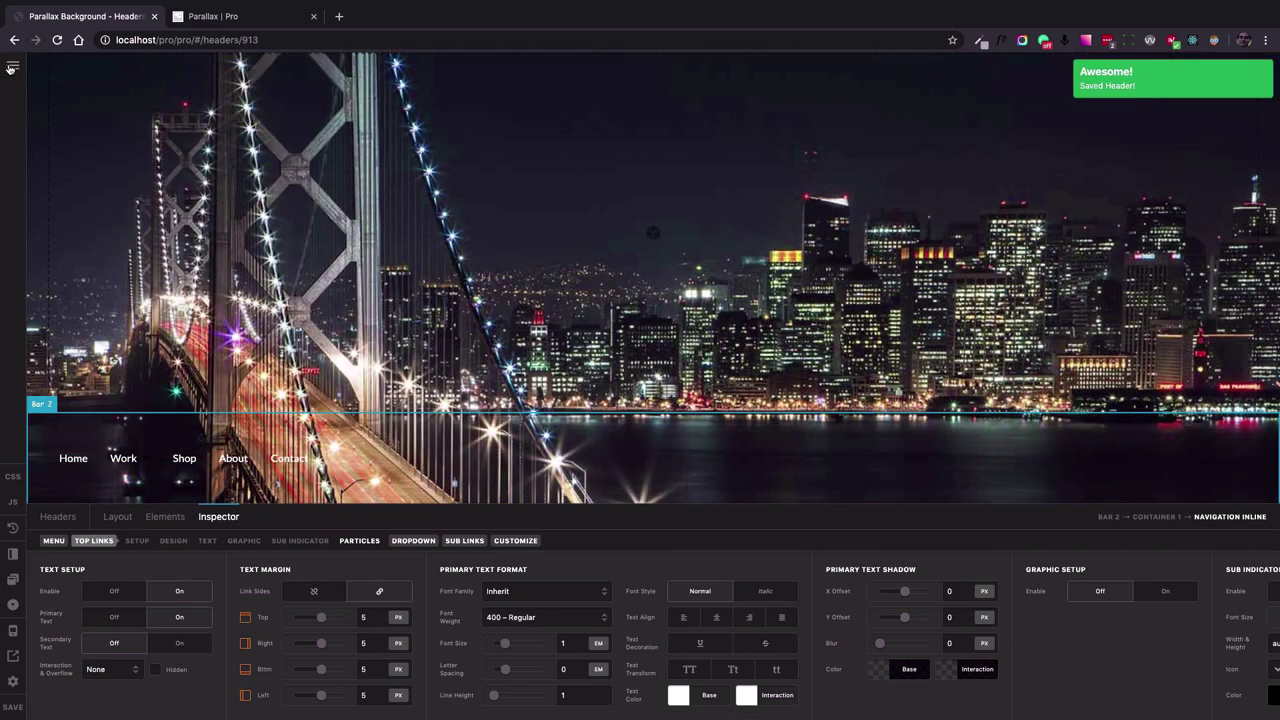
From the builder menu's Content list, open the Parallax Background page for editing.
{"action": "left_click", "coordinate": [11, 67]}
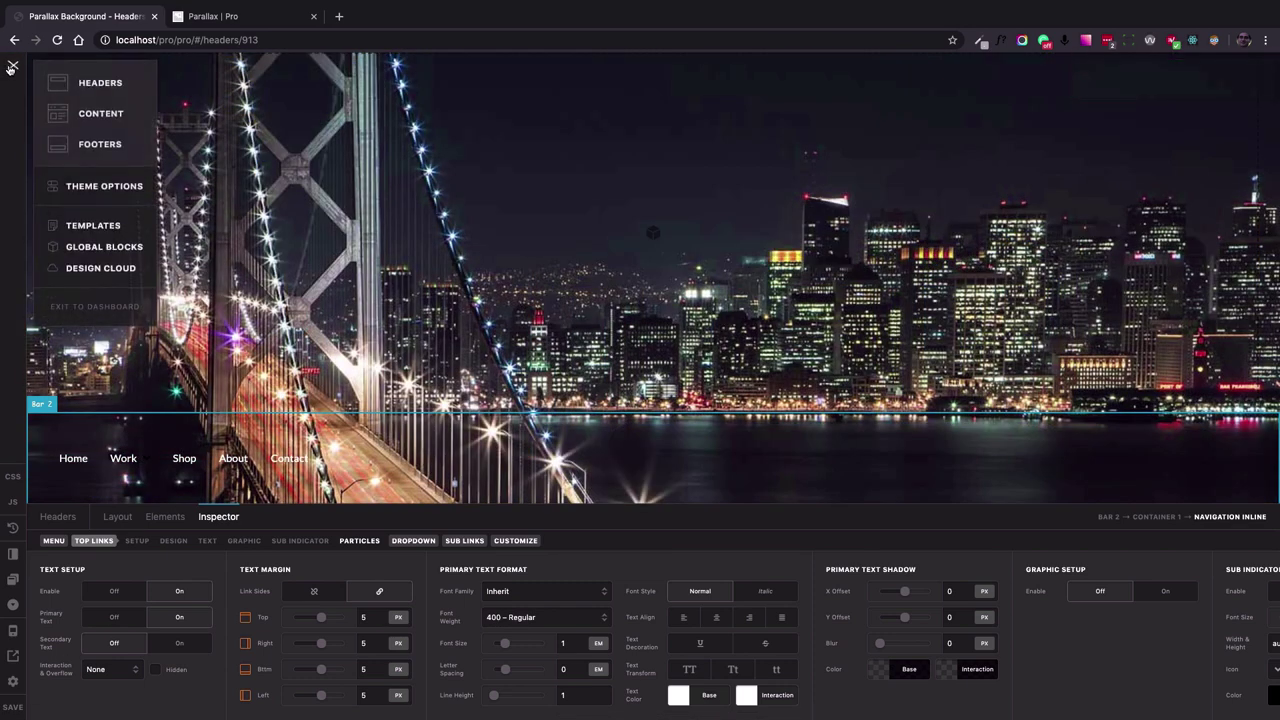
{"action": "left_click", "coordinate": [100, 122]}
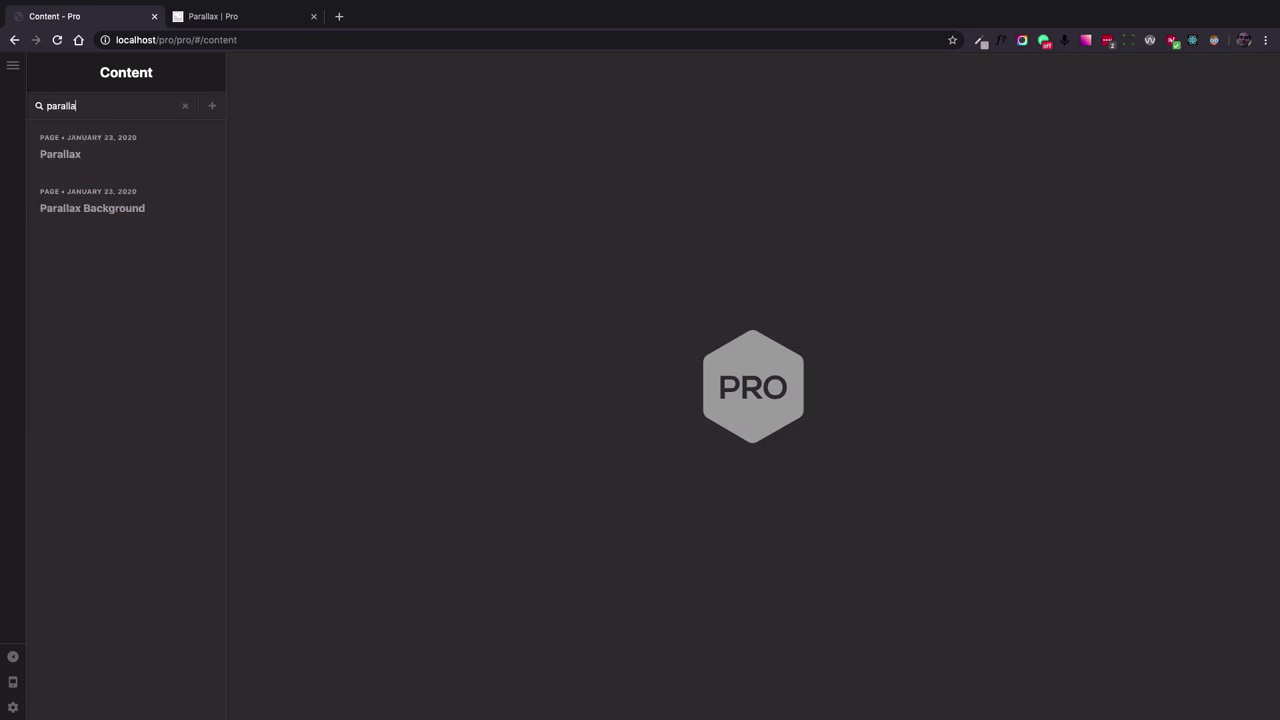
{"action": "left_click", "coordinate": [194, 203]}
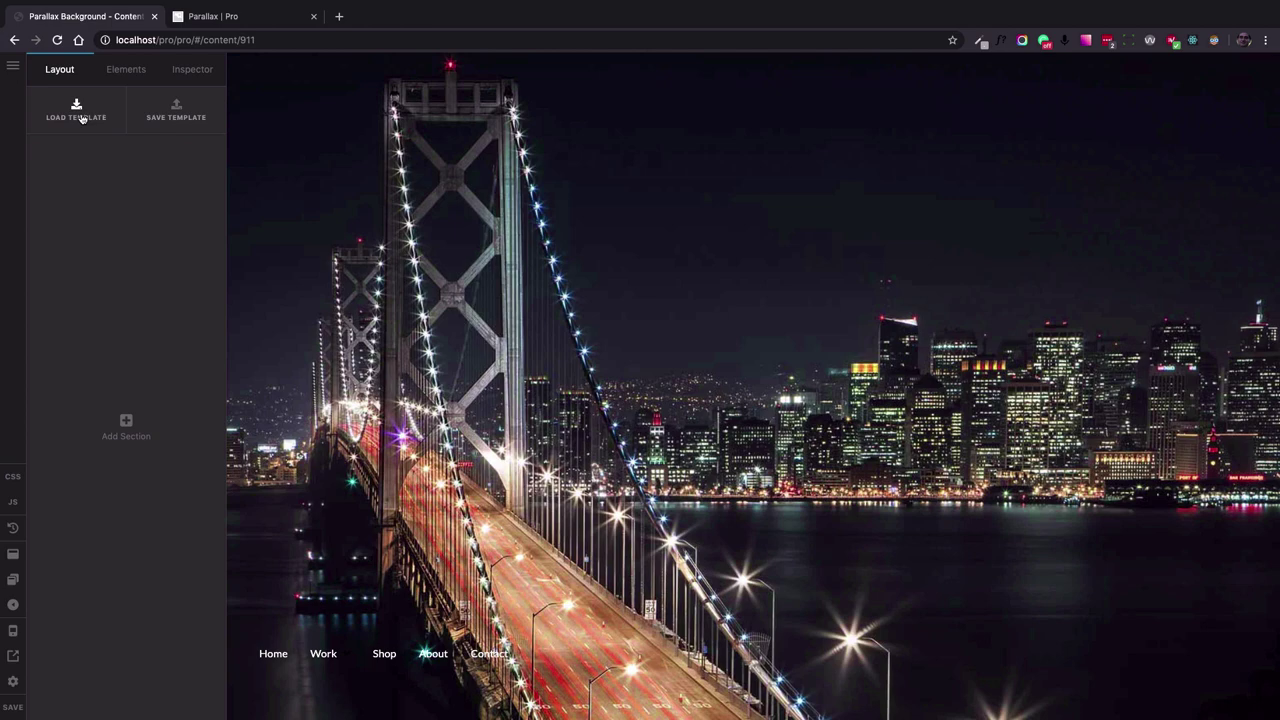
Load and insert the Dark Restaurant template into the page layout.
{"action": "left_click", "coordinate": [82, 118]}
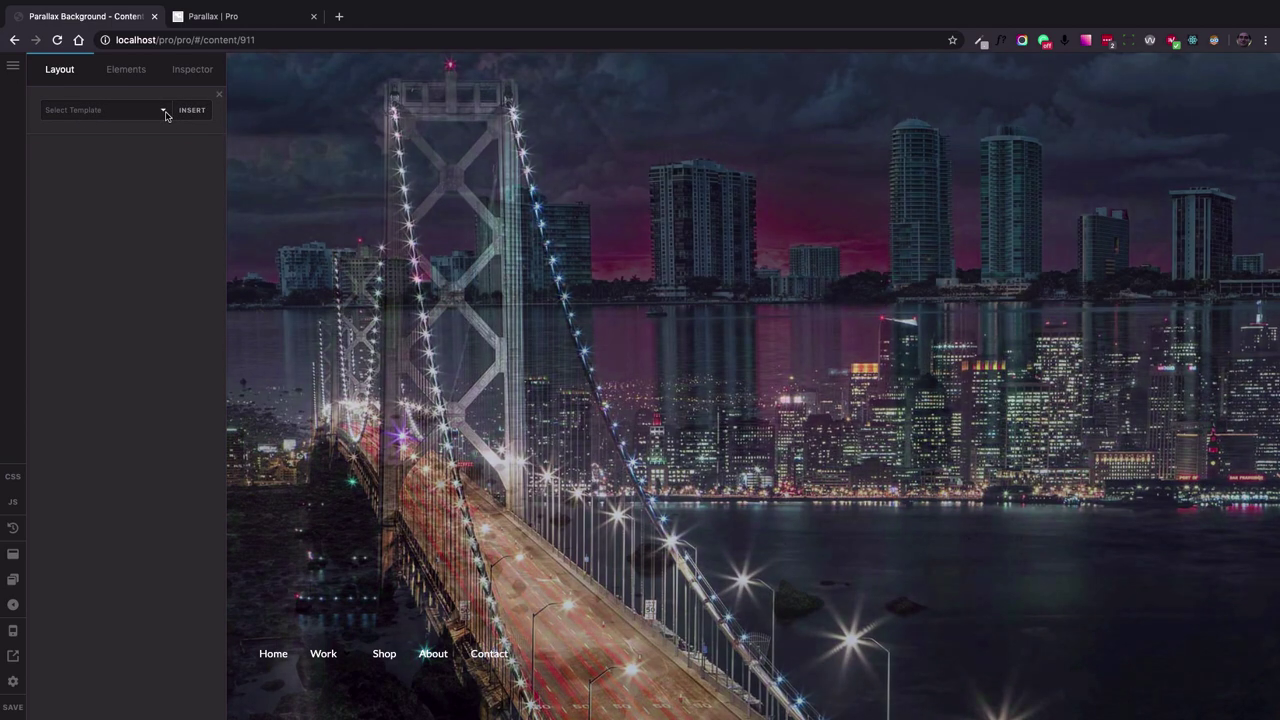
{"action": "left_click", "coordinate": [165, 113]}
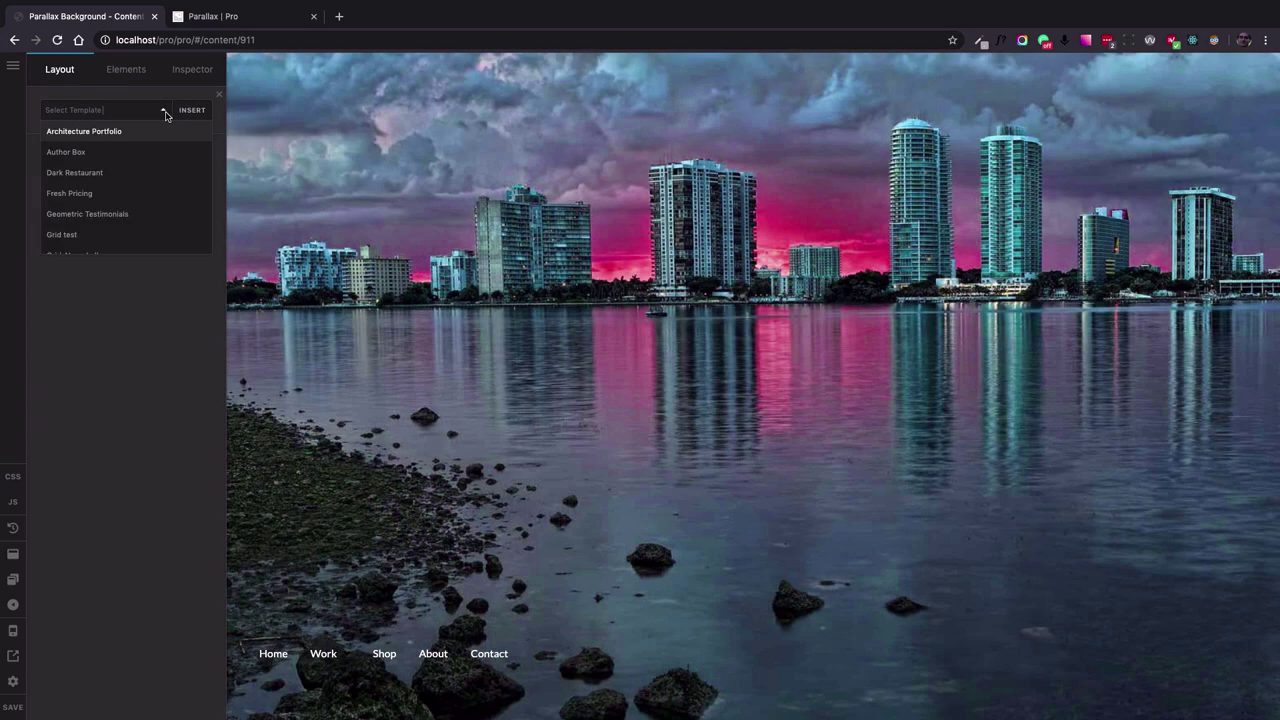
{"action": "left_click", "coordinate": [110, 174]}
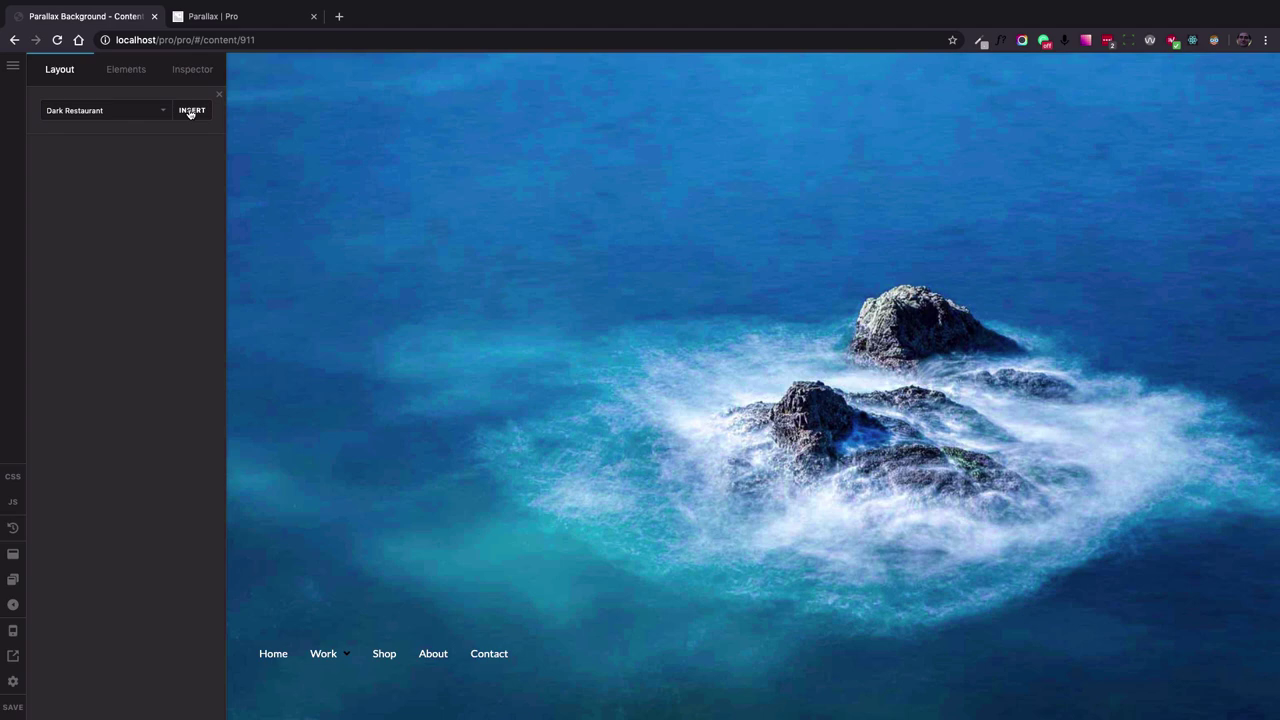
{"action": "left_click", "coordinate": [191, 110]}
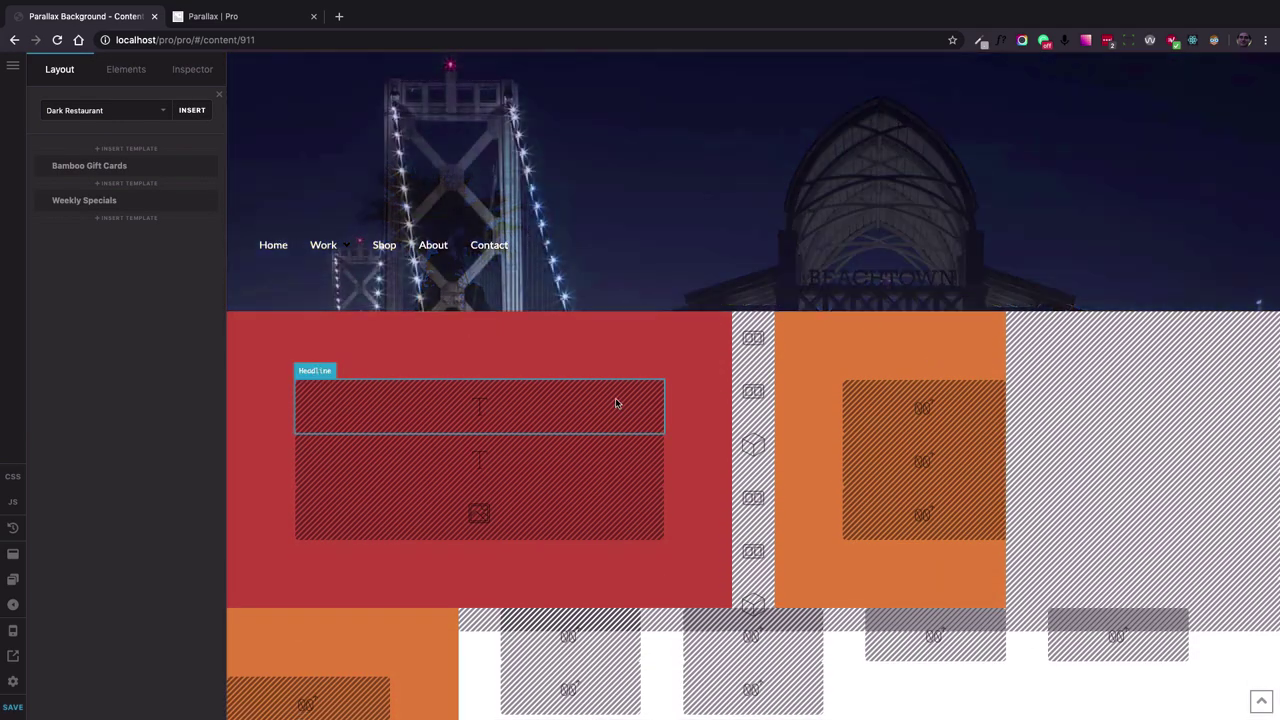
Review the inserted gift-card and weekly-specials sections and save the page.
{"action": "scroll", "coordinate": [616, 403], "scroll_direction": "down", "scroll_amount": 4}
{"action": "scroll", "coordinate": [616, 403], "scroll_direction": "up", "scroll_amount": 2}
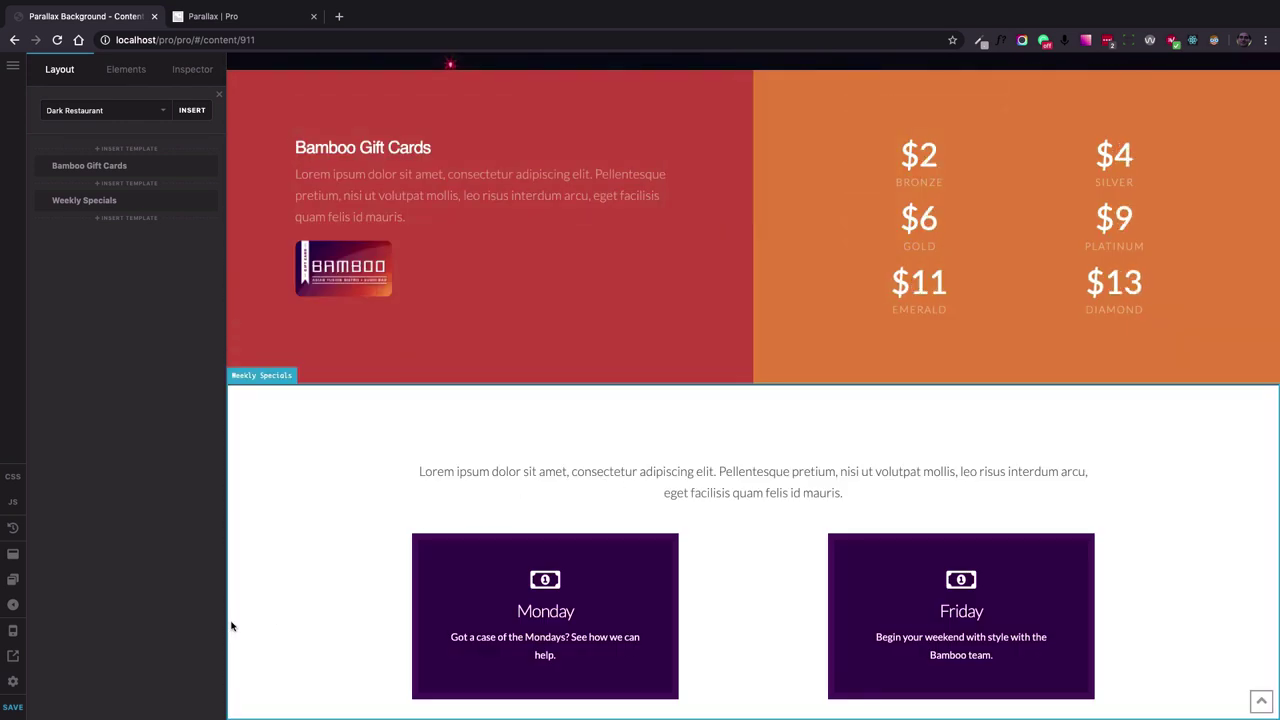
{"action": "scroll", "coordinate": [440, 450], "scroll_direction": "up", "scroll_amount": 3}
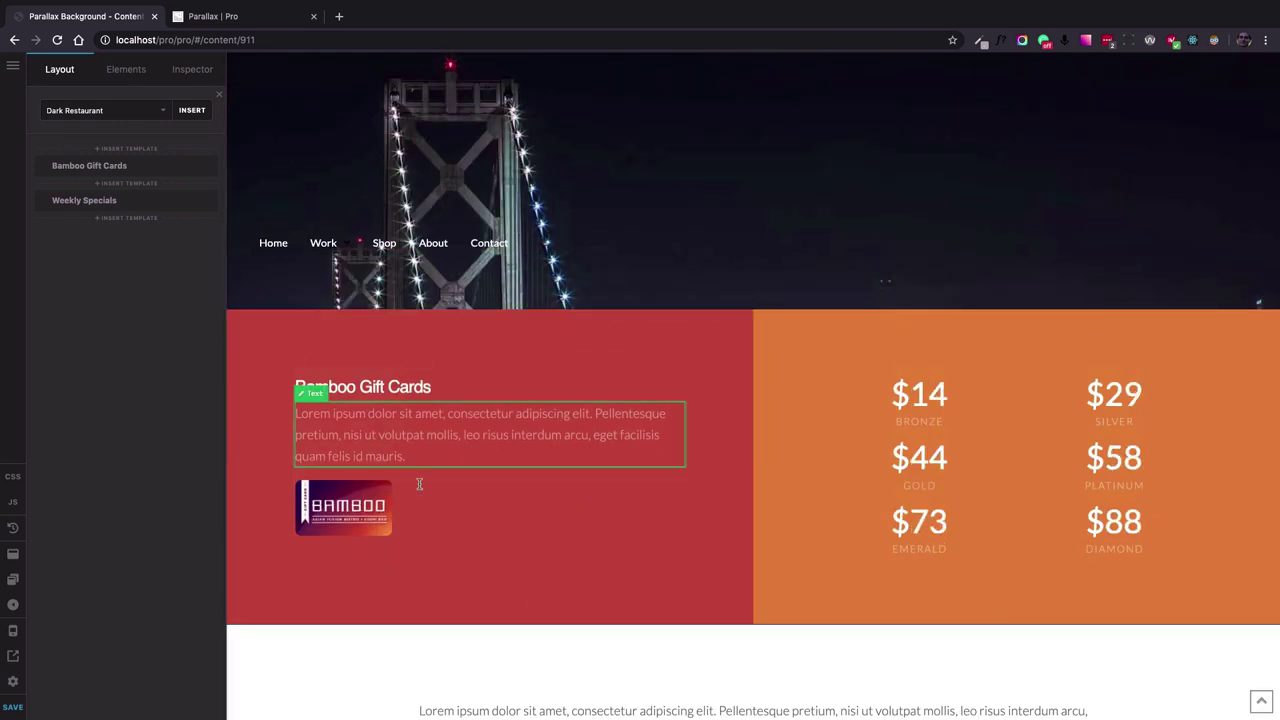
{"action": "left_click", "coordinate": [15, 707]}
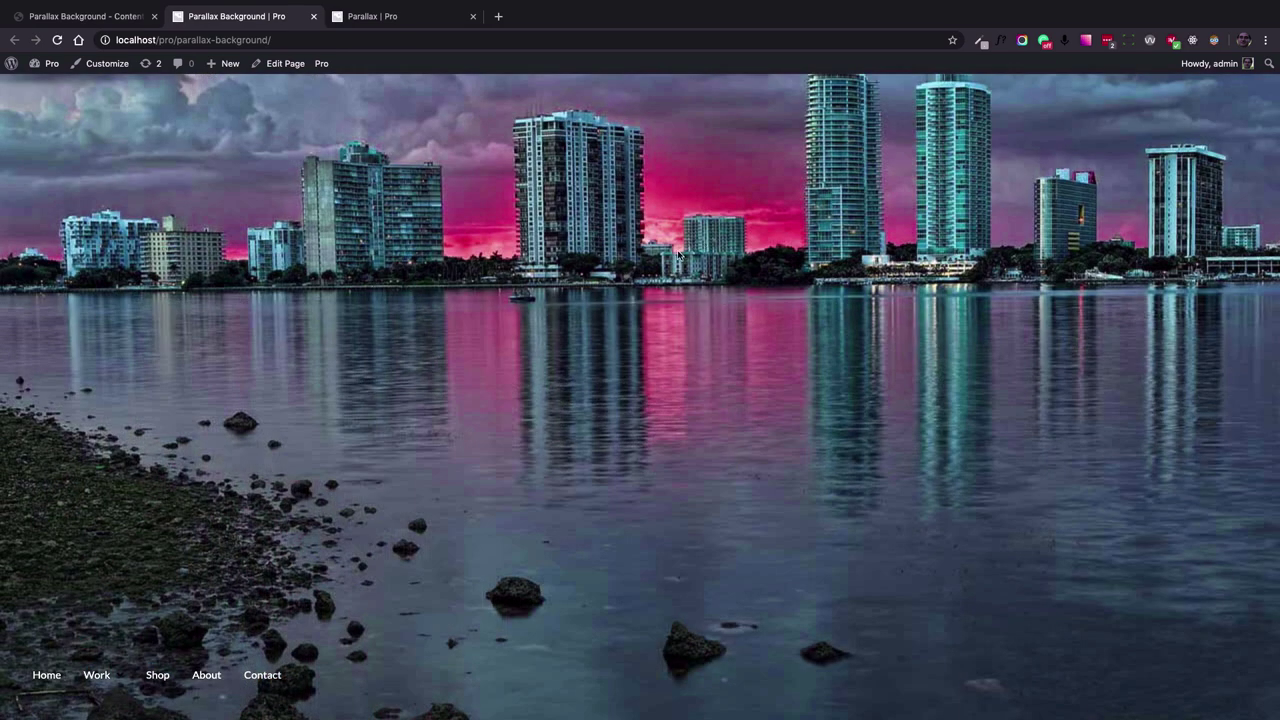
Scroll the live page to check the header, gift-card tiers ($15–$90) and Monday/Friday specials.
{"action": "scroll", "coordinate": [678, 255], "scroll_direction": "down", "scroll_amount": 2}
{"action": "scroll", "coordinate": [678, 255], "scroll_direction": "down", "scroll_amount": 1}
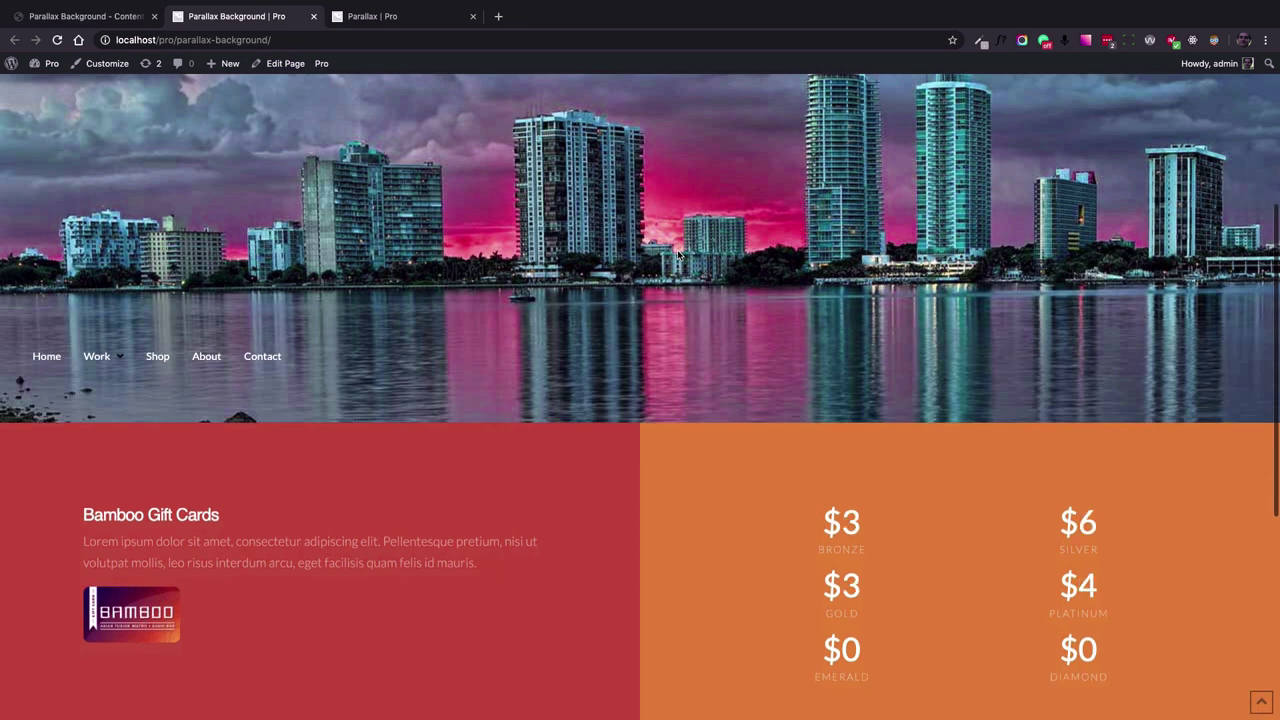
{"action": "scroll", "coordinate": [678, 255], "scroll_direction": "down", "scroll_amount": 2}
{"action": "scroll", "coordinate": [677, 255], "scroll_direction": "down", "scroll_amount": 1}
{"action": "scroll", "coordinate": [677, 255], "scroll_direction": "up", "scroll_amount": 1}
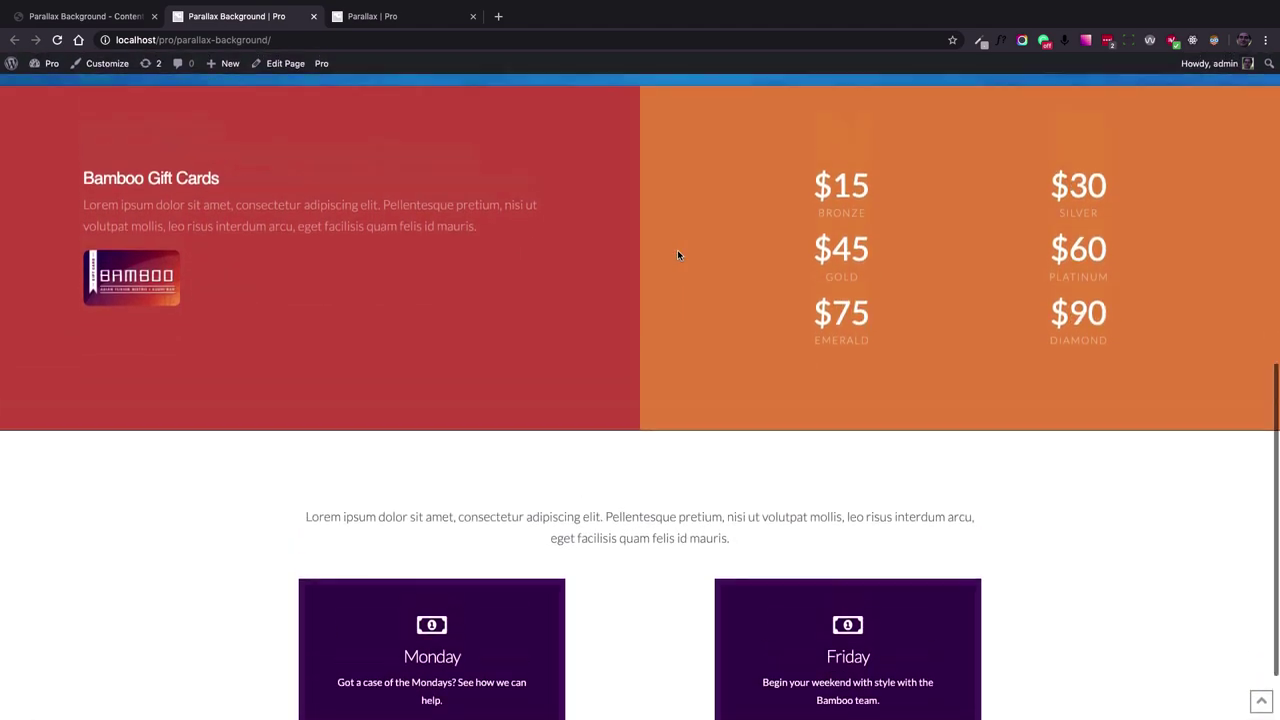
{"action": "scroll", "coordinate": [677, 255], "scroll_direction": "up", "scroll_amount": 2}
{"action": "scroll", "coordinate": [677, 255], "scroll_direction": "up", "scroll_amount": 2}
{"action": "scroll", "coordinate": [677, 255], "scroll_direction": "up", "scroll_amount": 1}
{"action": "scroll", "coordinate": [677, 255], "scroll_direction": "up", "scroll_amount": 2}
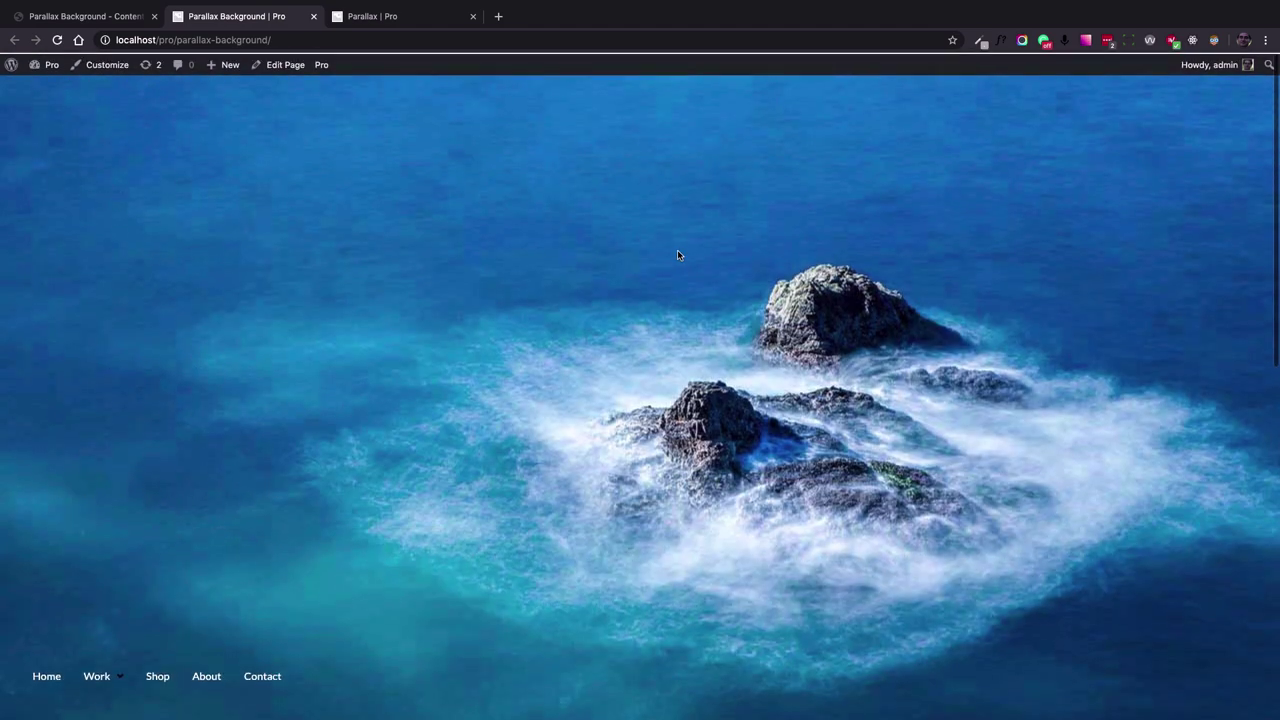
{"action": "scroll", "coordinate": [677, 255], "scroll_direction": "down", "scroll_amount": 2}
{"action": "scroll", "coordinate": [677, 255], "scroll_direction": "down", "scroll_amount": 1}
{"action": "scroll", "coordinate": [677, 255], "scroll_direction": "up", "scroll_amount": 1}
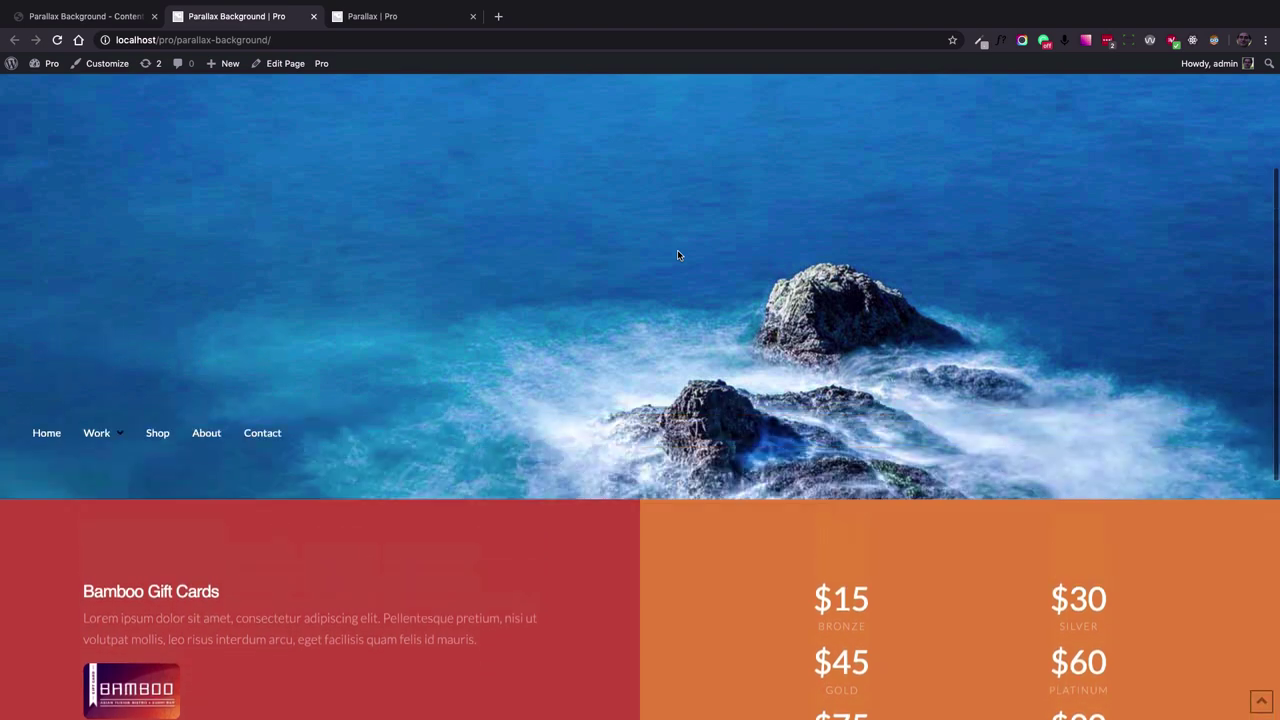
{"action": "scroll", "coordinate": [677, 255], "scroll_direction": "up", "scroll_amount": 2}
{"action": "scroll", "coordinate": [677, 255], "scroll_direction": "down", "scroll_amount": 6}
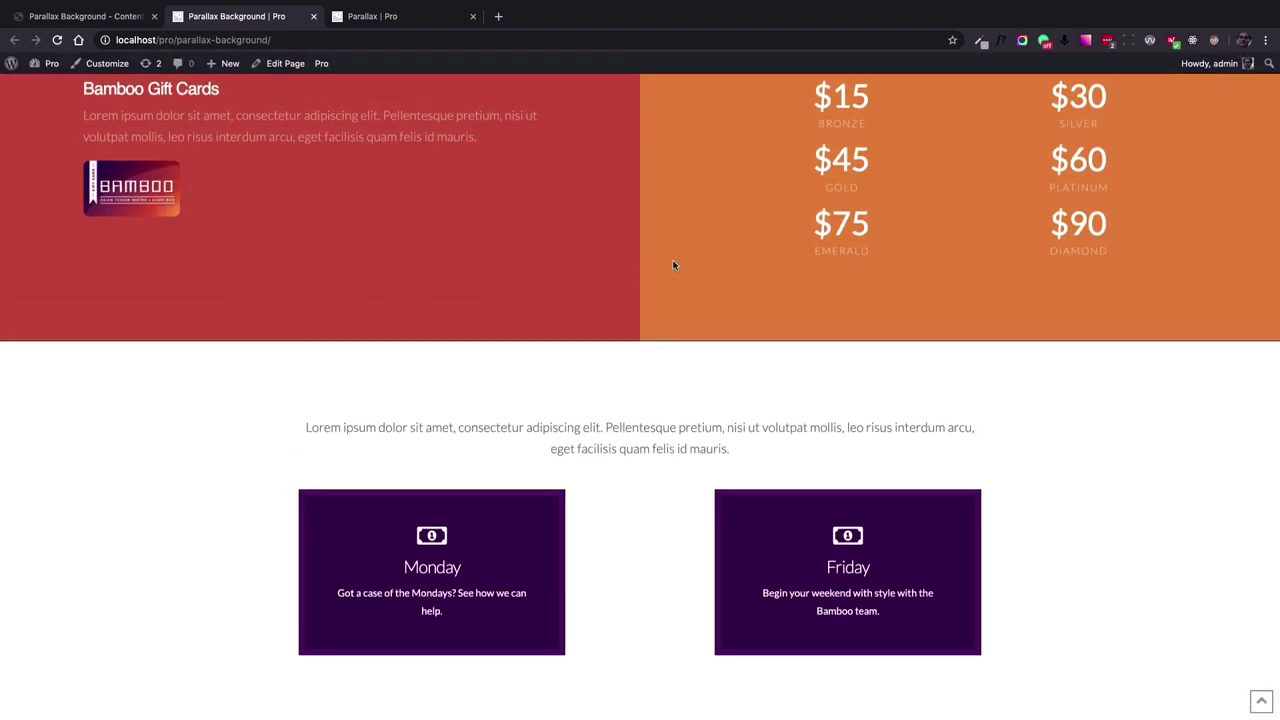